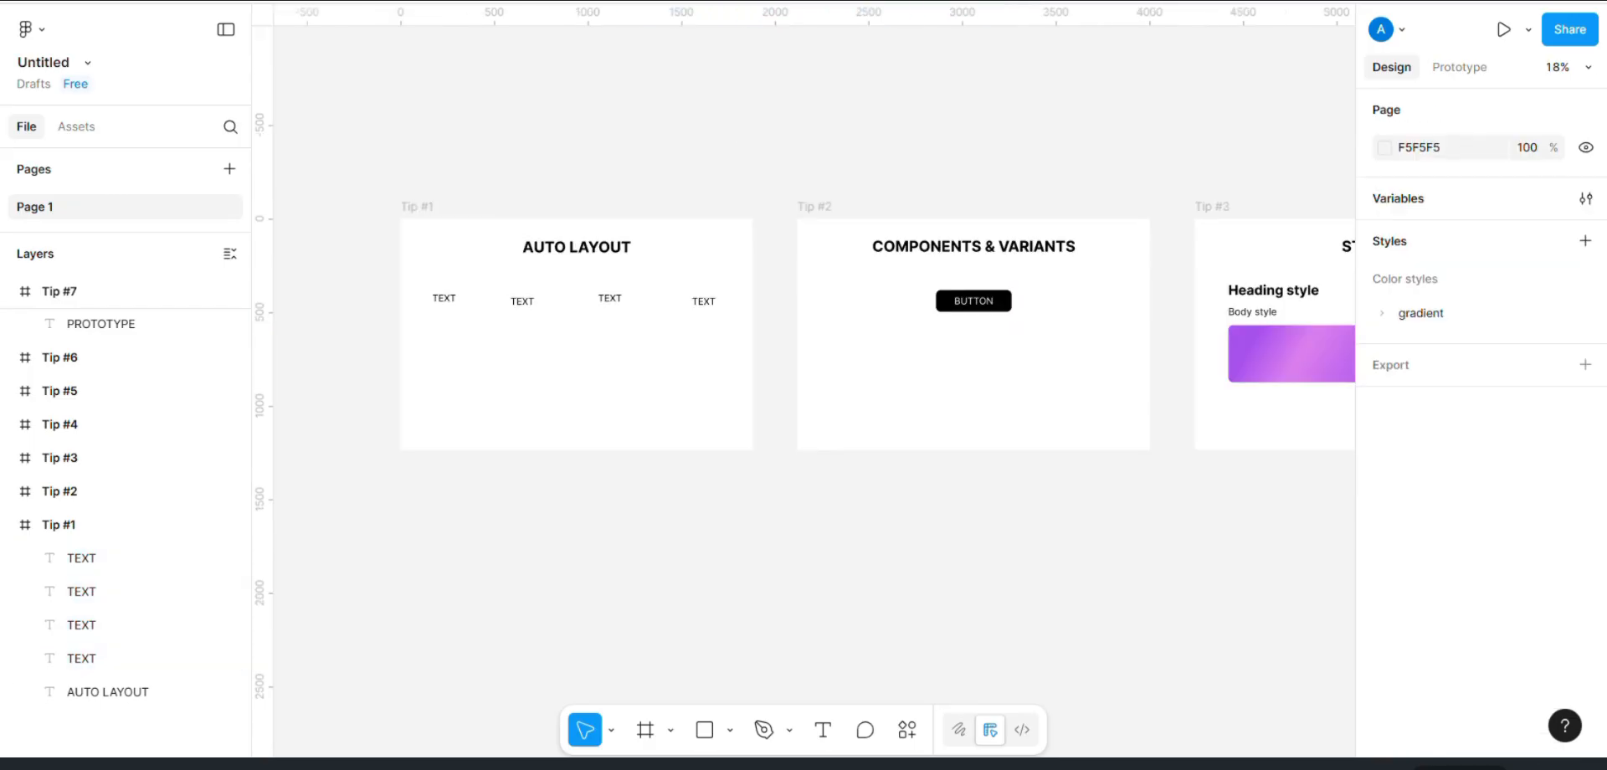
# Step: Apply auto layout to the four TEXT items in the Tip #1 frame
pyautogui.hscroll(-5, 470, 156)
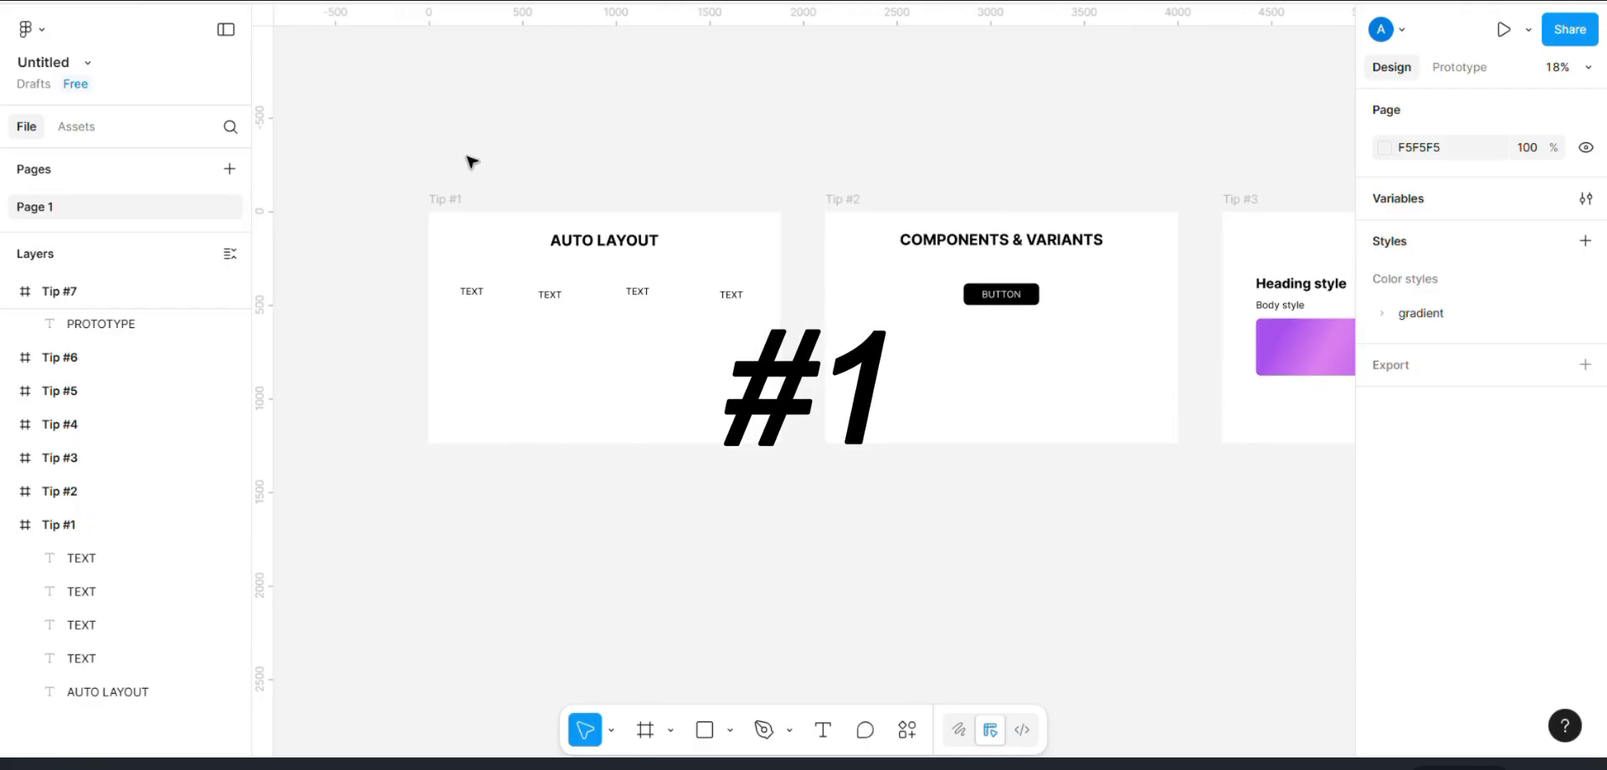
pyautogui.hscroll(-2, 471, 161)
pyautogui.scroll(5, 471, 160)
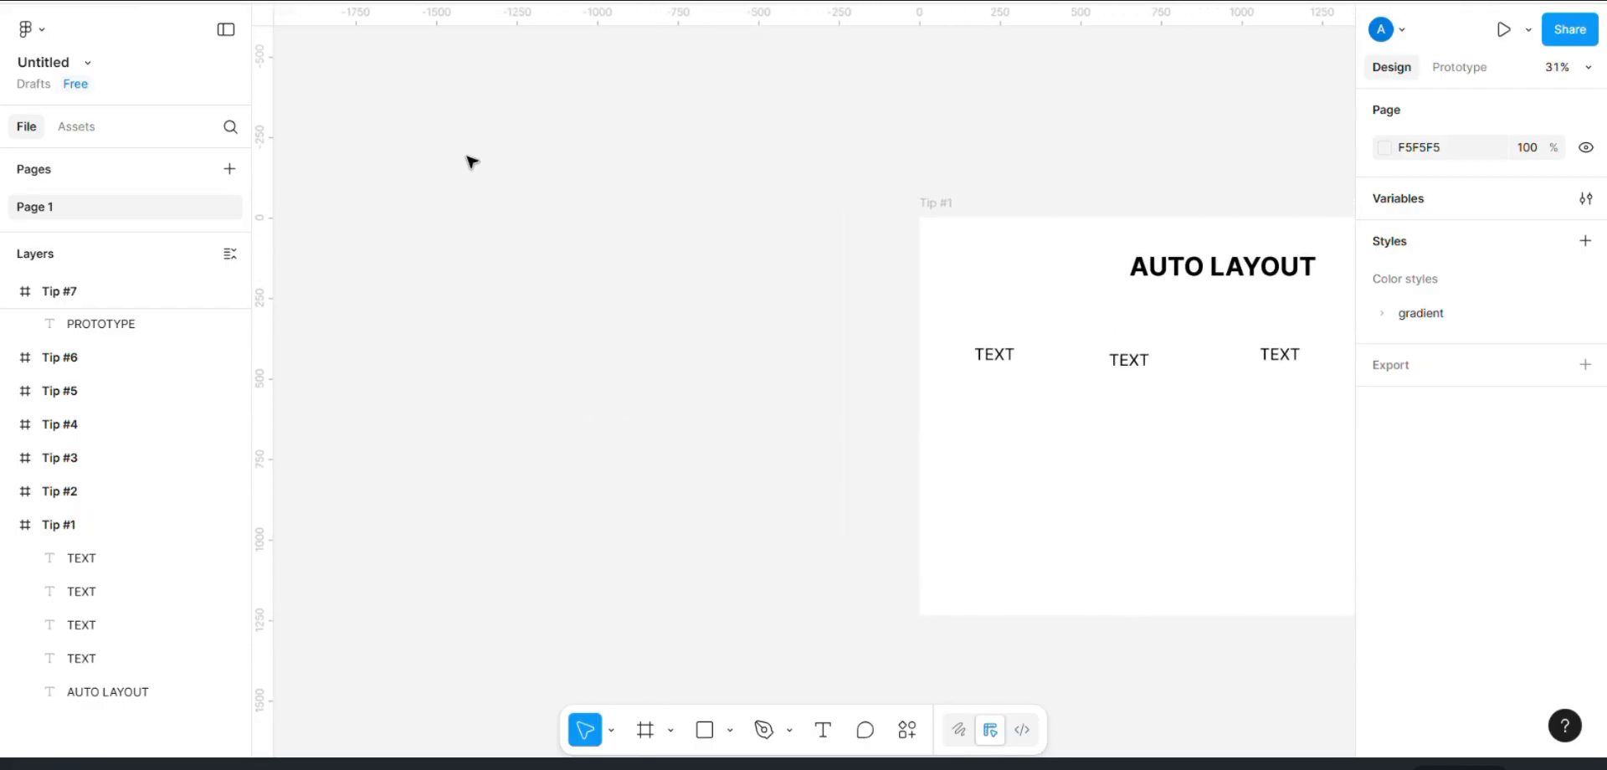
pyautogui.hscroll(5, 471, 161)
pyautogui.scroll(4, 471, 162)
pyautogui.scroll(-2, 470, 161)
pyautogui.hscroll(4, 470, 161)
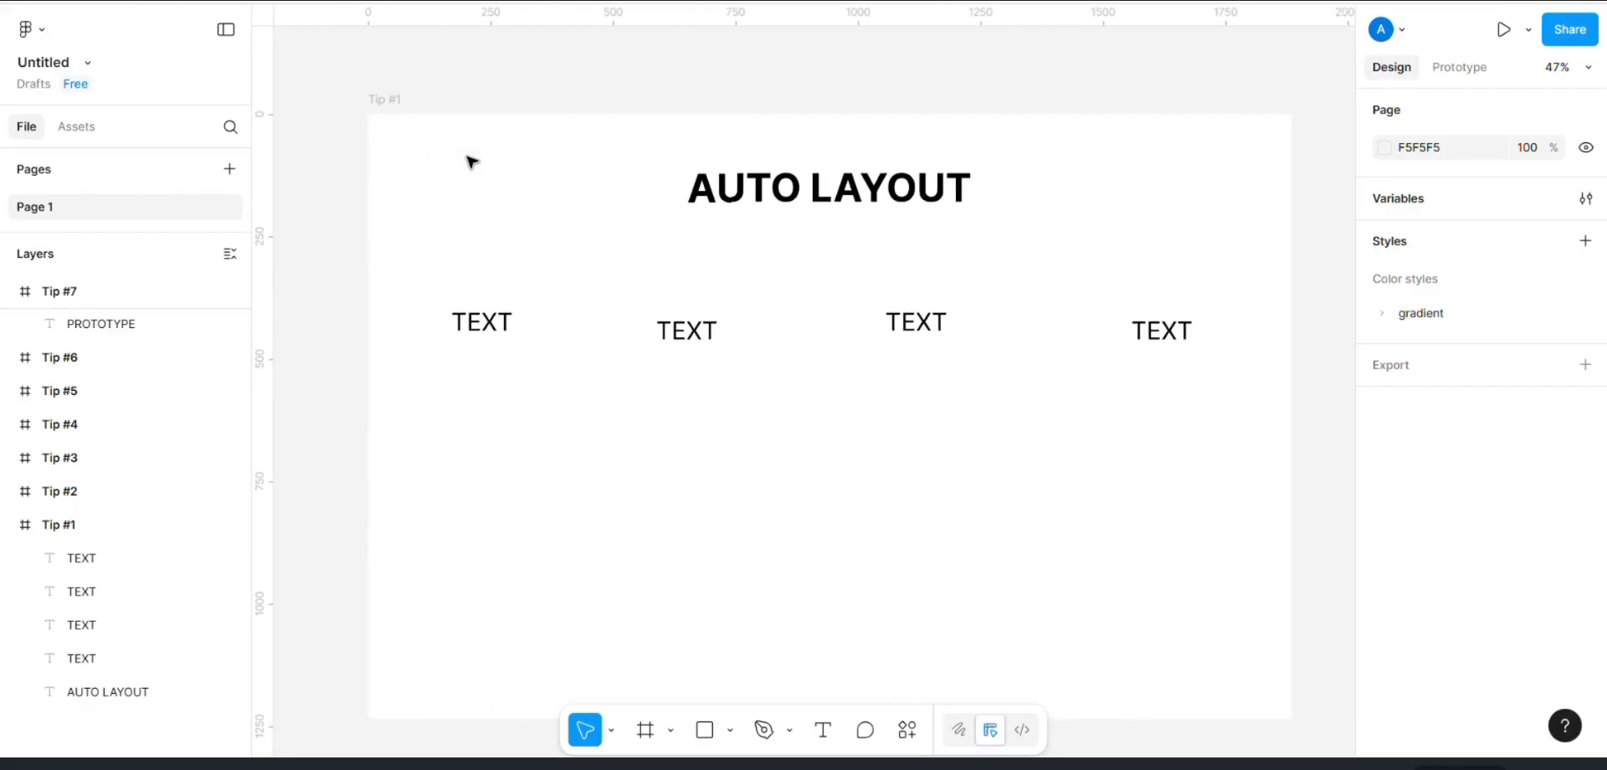
pyautogui.scroll(-1, 469, 164)
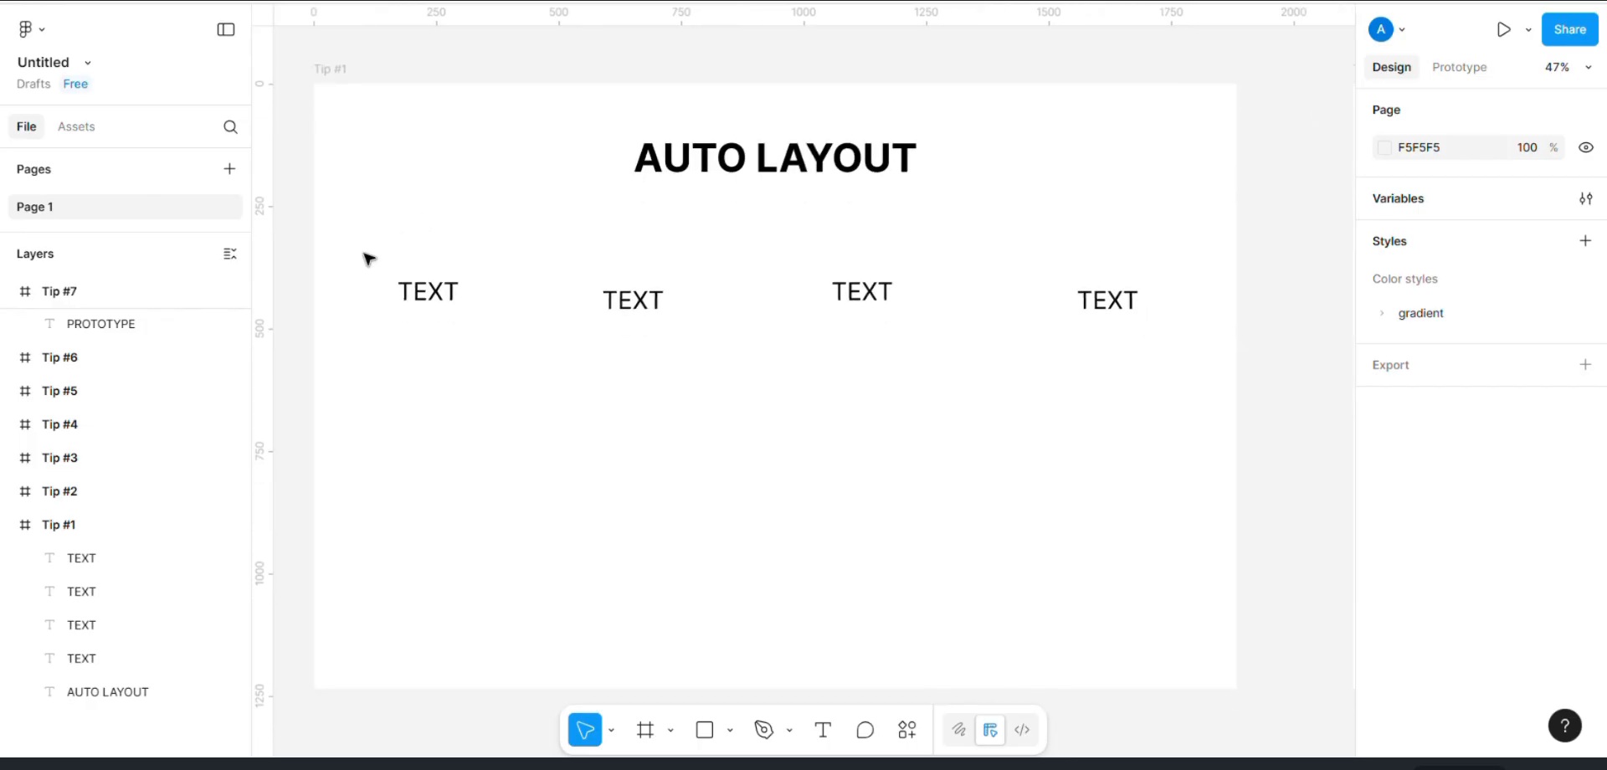
pyautogui.moveTo(368, 258); pyautogui.dragTo(1209, 352)
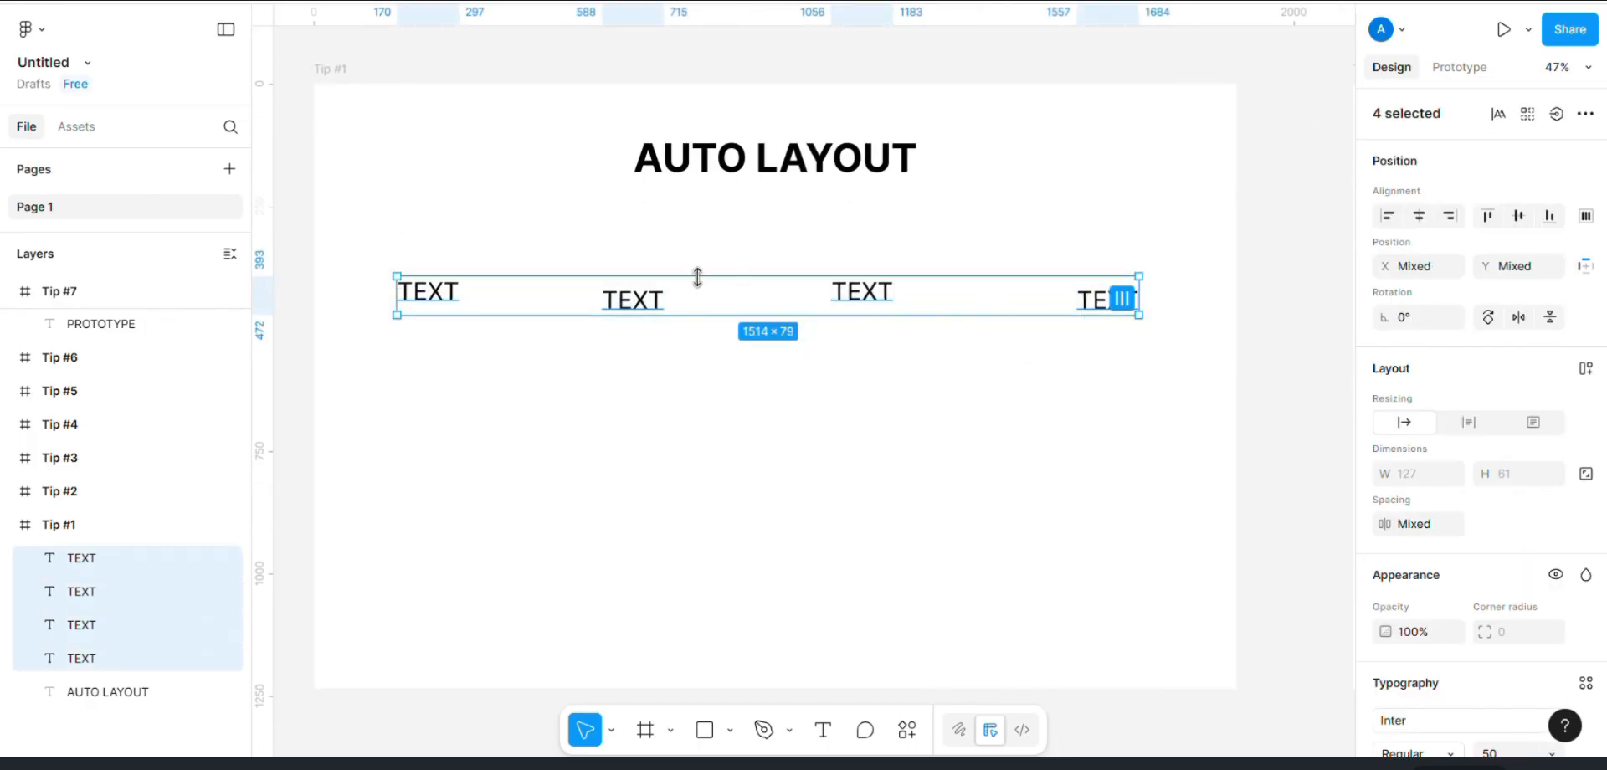
pyautogui.click(1586, 368)
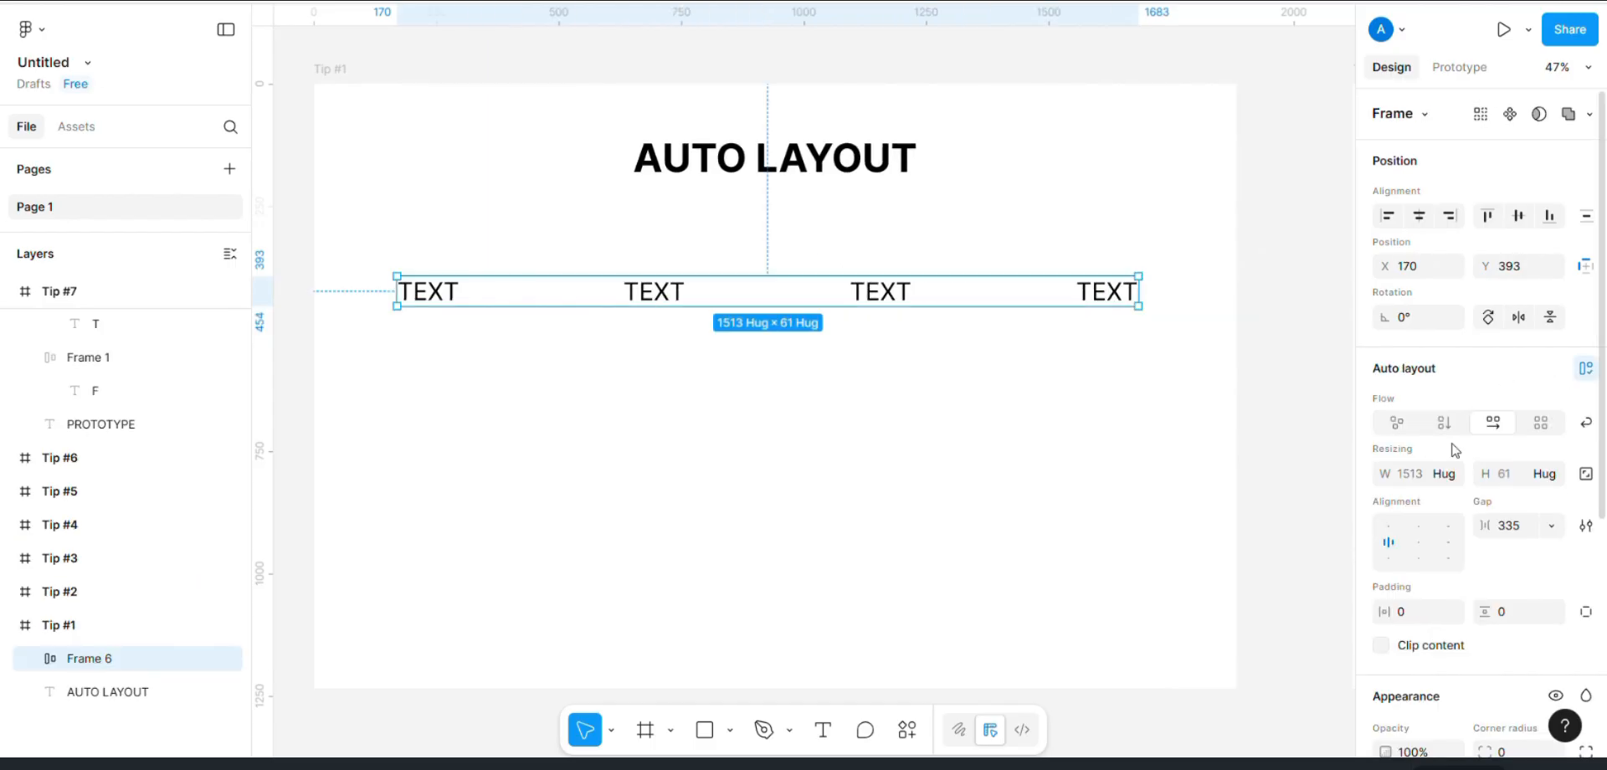
# Step: Set the auto layout text row's gap to 206 and align its content to the centre
pyautogui.moveTo(1485, 526); pyautogui.dragTo(1217, 526)
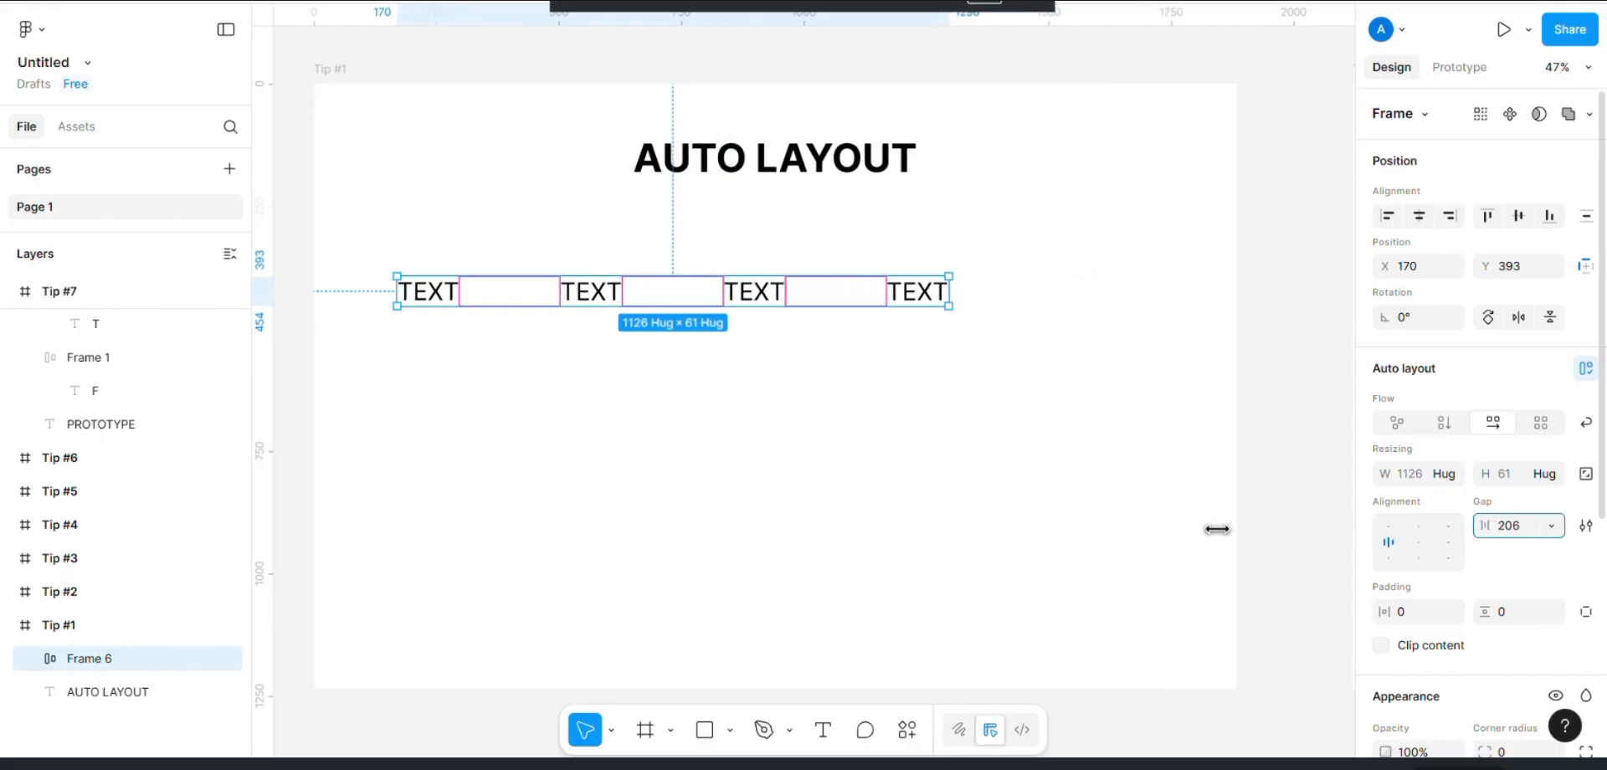
pyautogui.click(1419, 544)
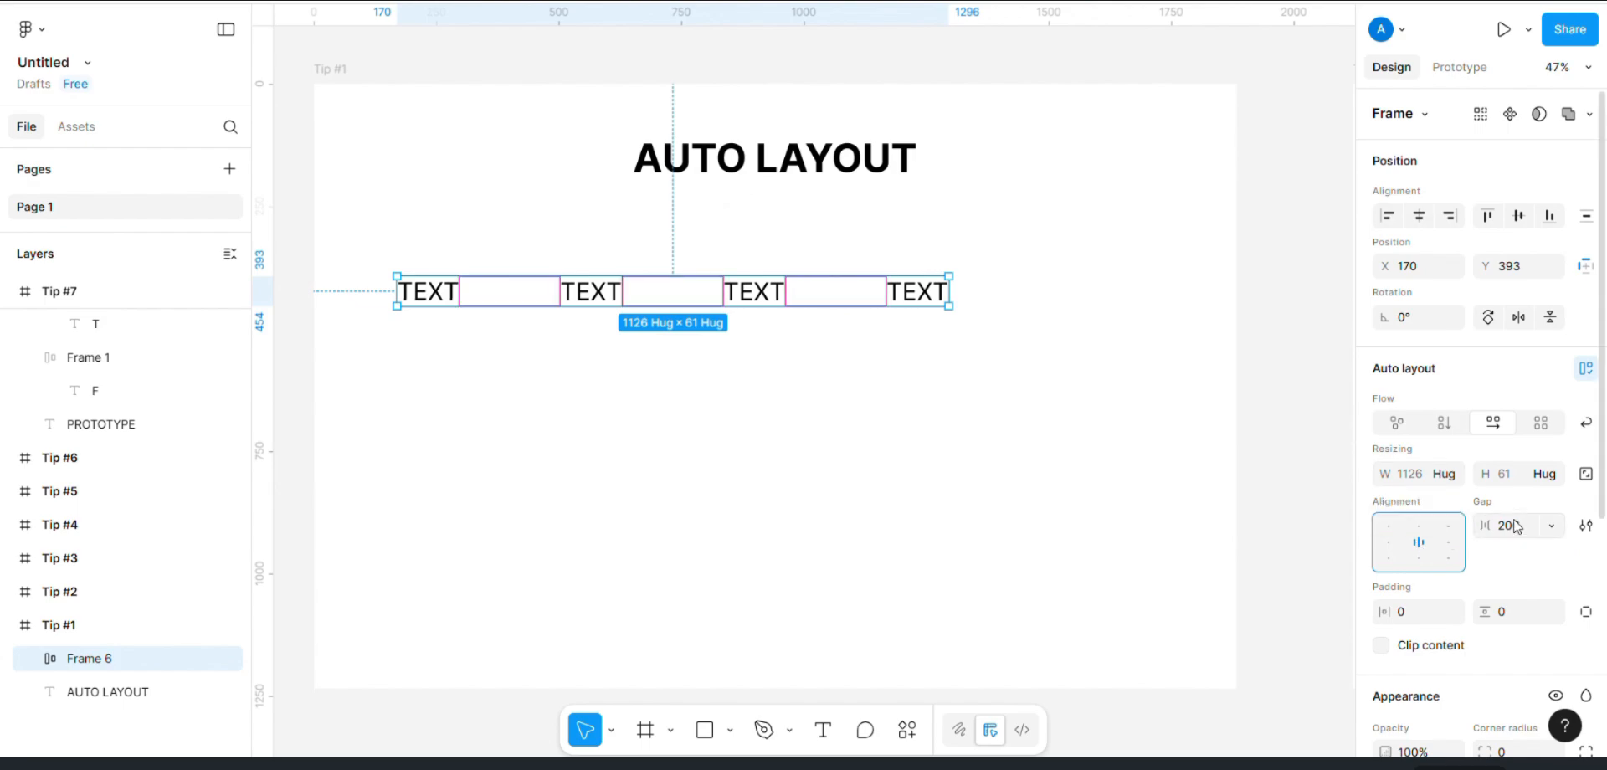
# Step: Try a vertical flow on the auto layout text row and return it to horizontal flow
pyautogui.click(1444, 422)
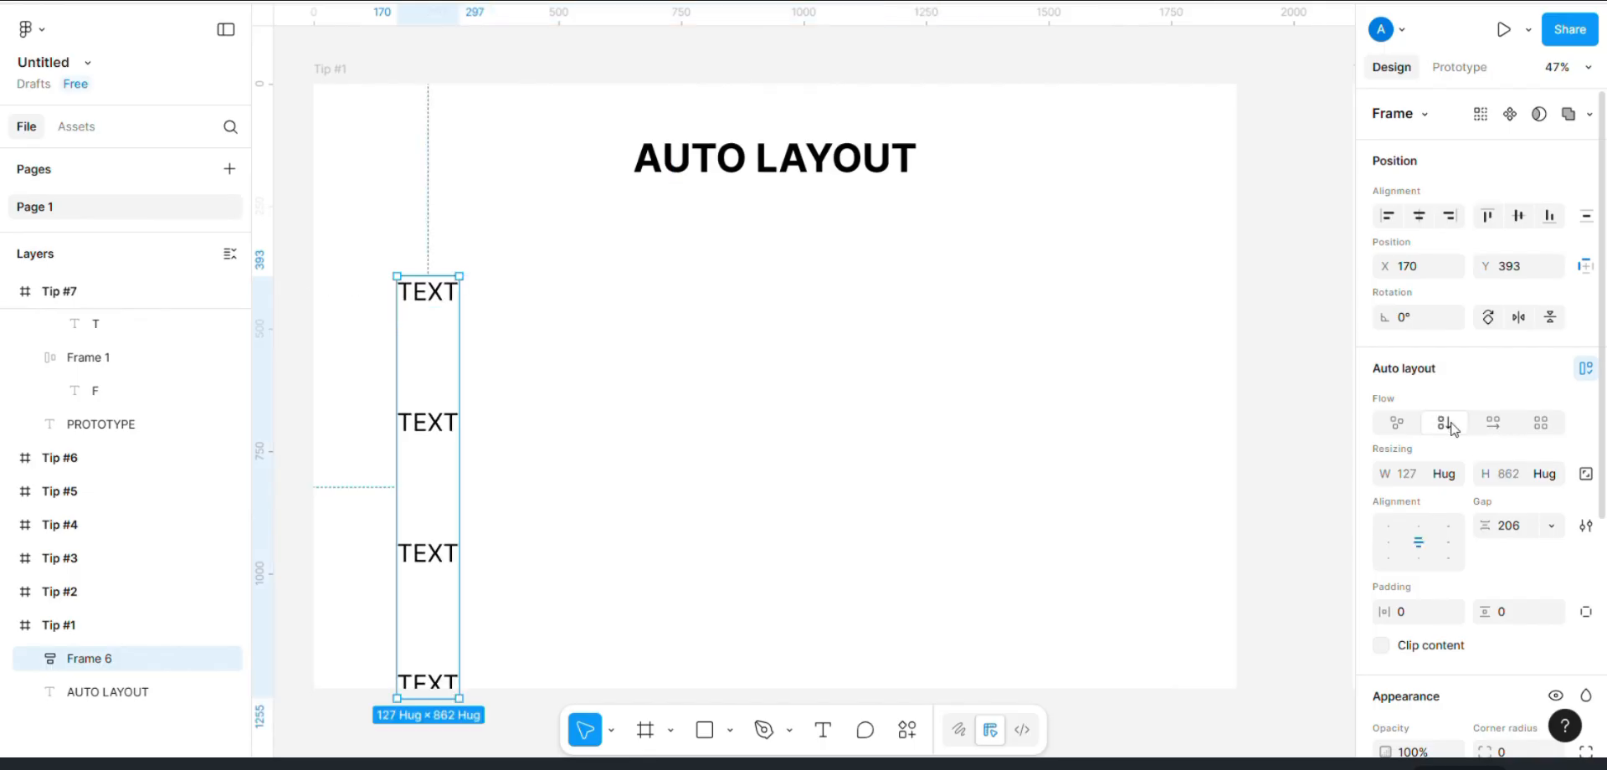
pyautogui.click(1490, 425)
# Step: Convert the BUTTON frame in Tip #2 into a component and place an instance of it to its upper right
pyautogui.press('n')
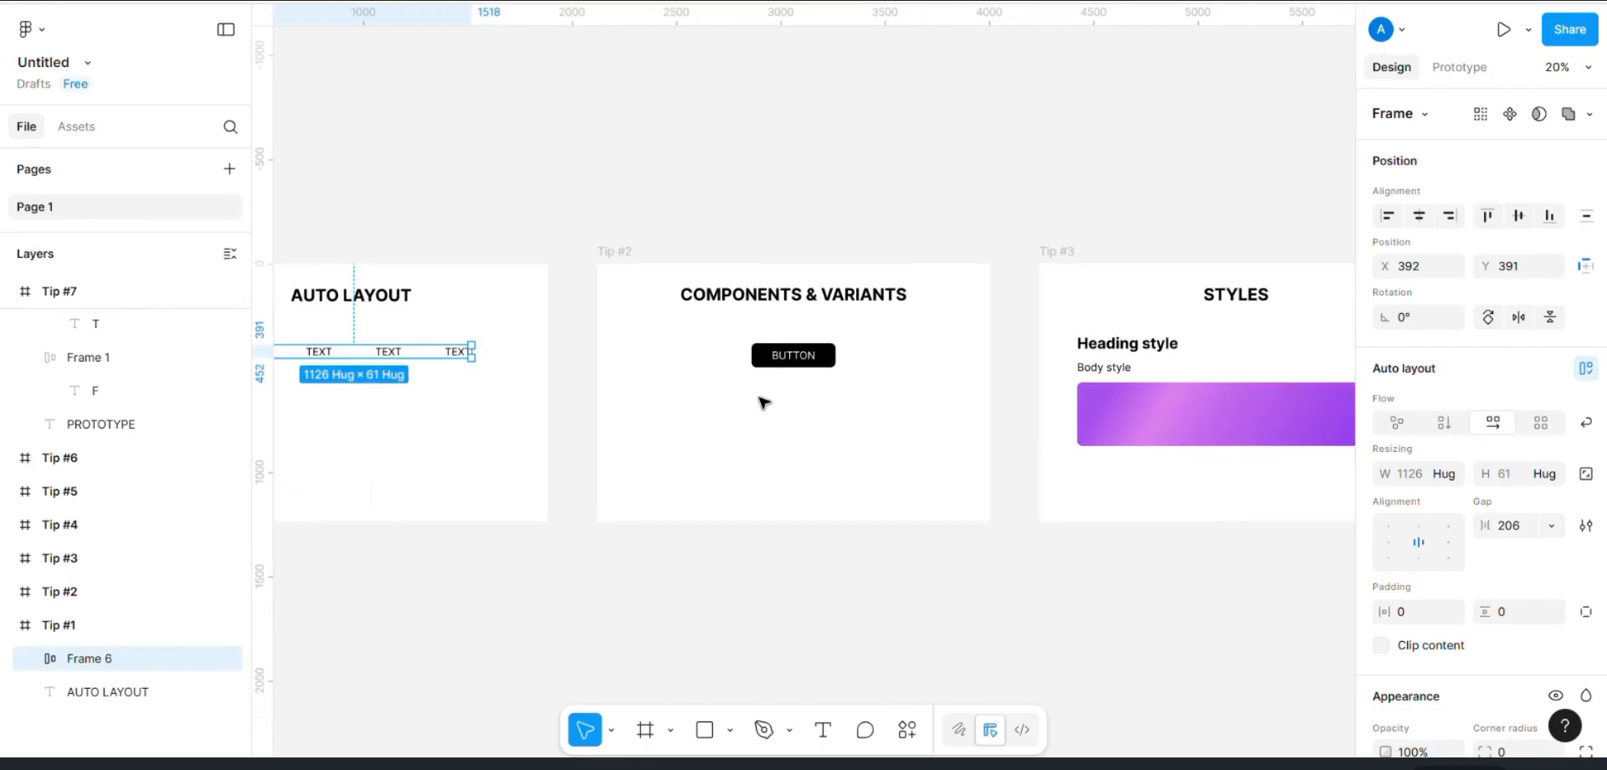
pyautogui.scroll(2, 763, 404)
pyautogui.scroll(1, 764, 404)
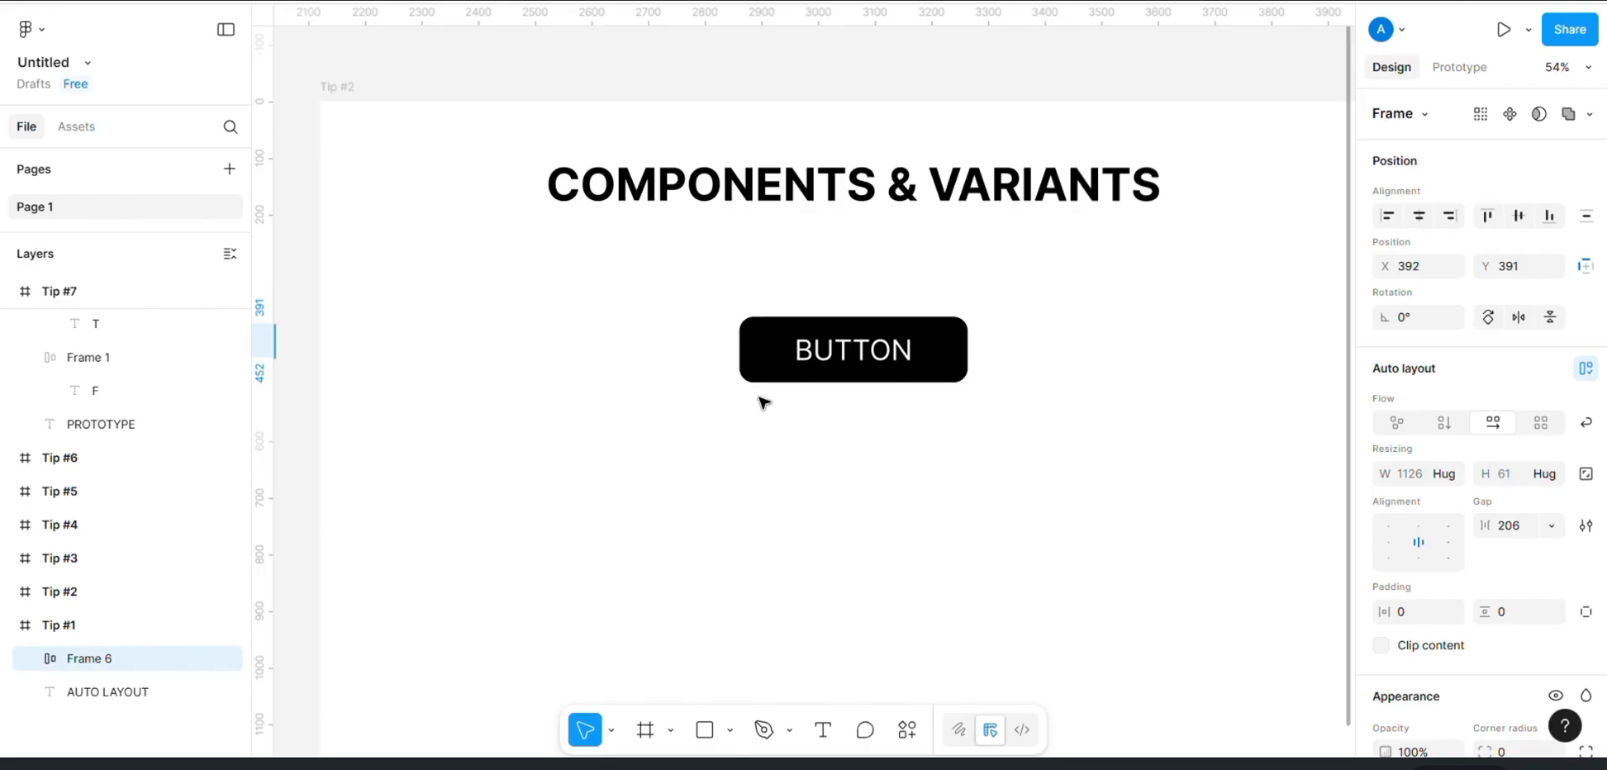
pyautogui.click(842, 336)
pyautogui.rightClick(842, 335)
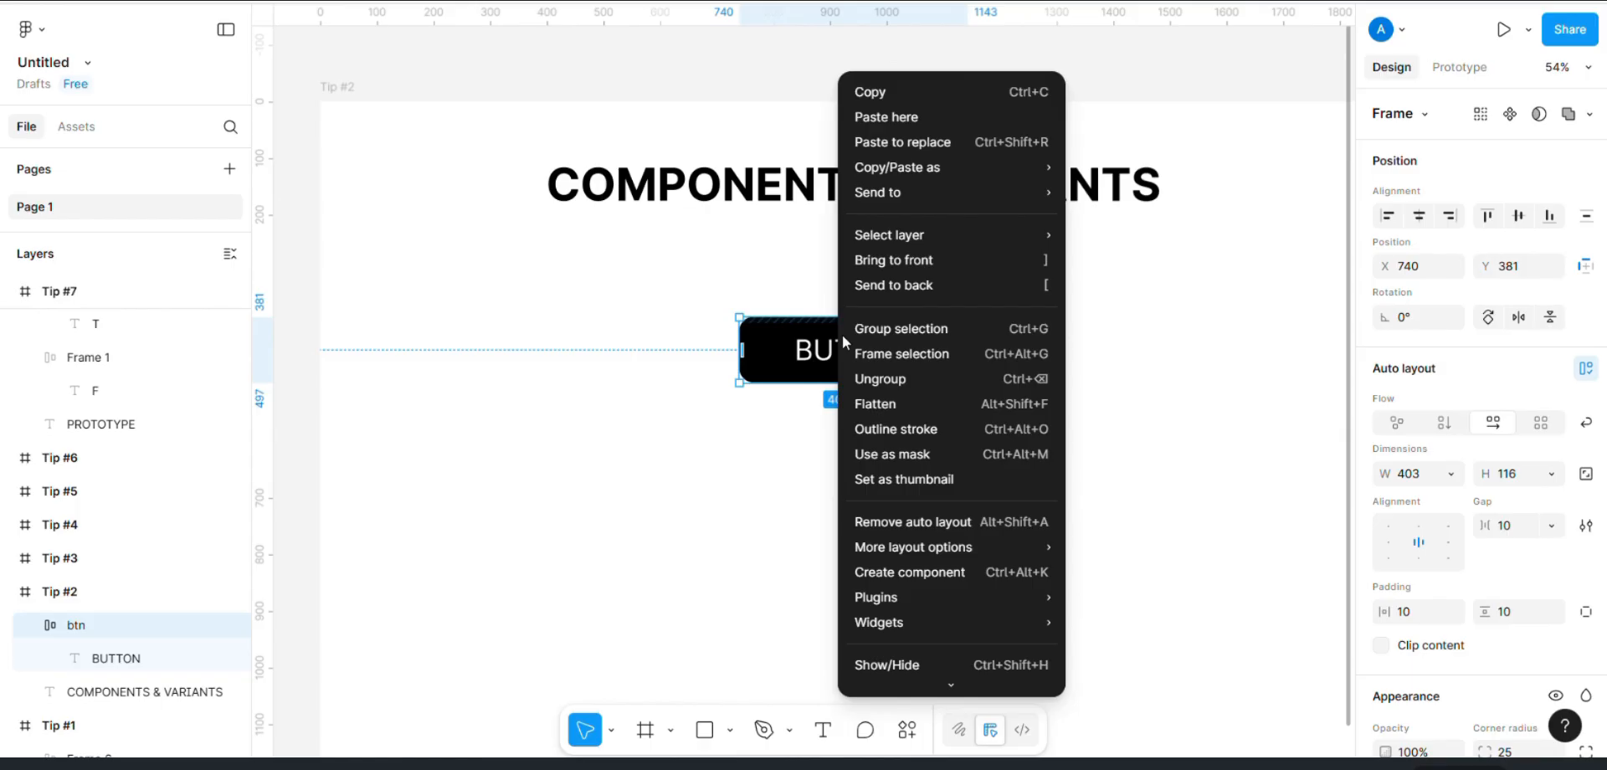
pyautogui.click(892, 573)
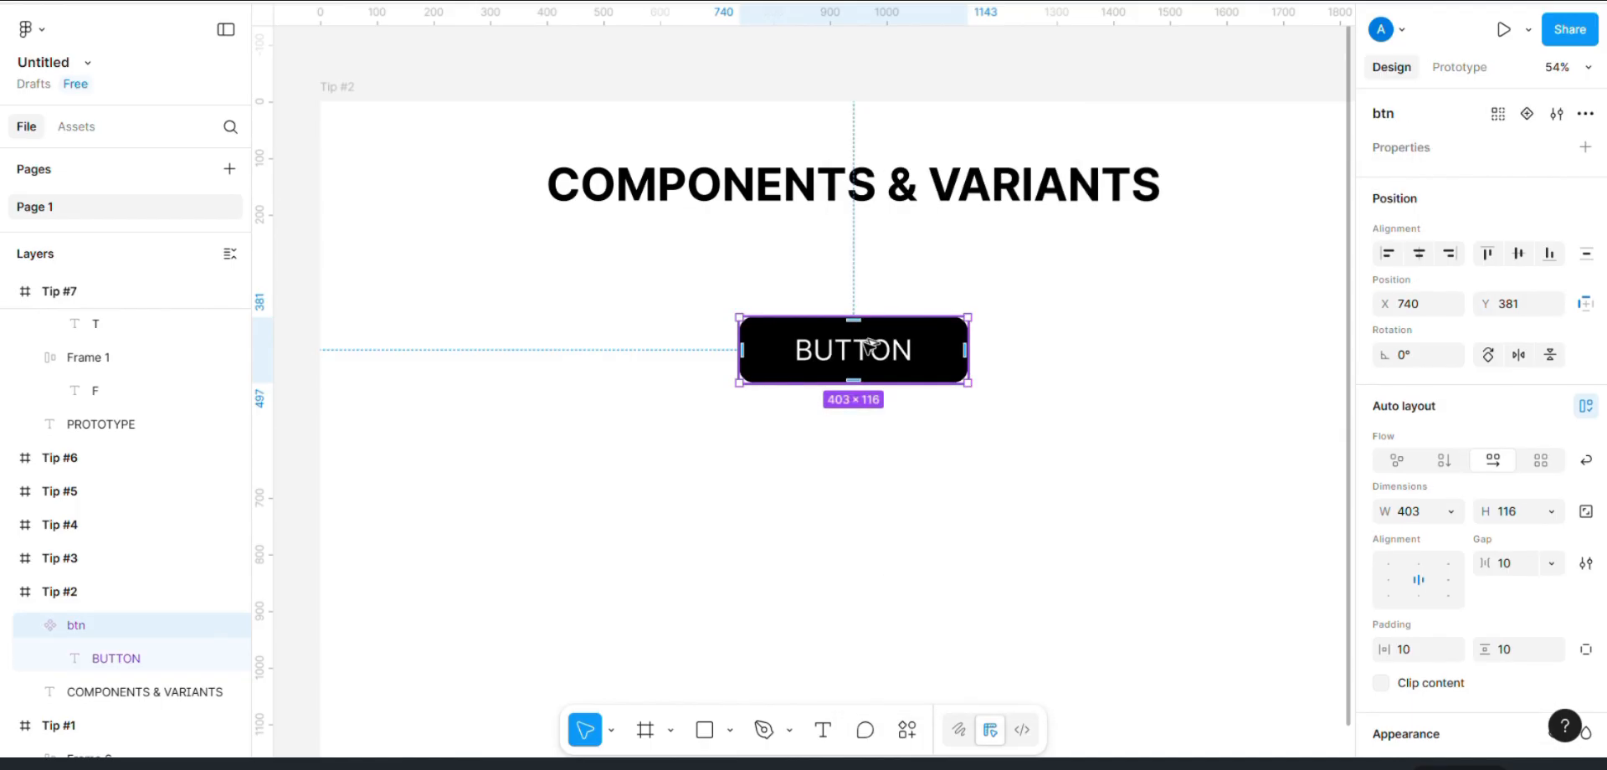
pyautogui.moveTo(874, 343); pyautogui.dragTo(1180, 295)
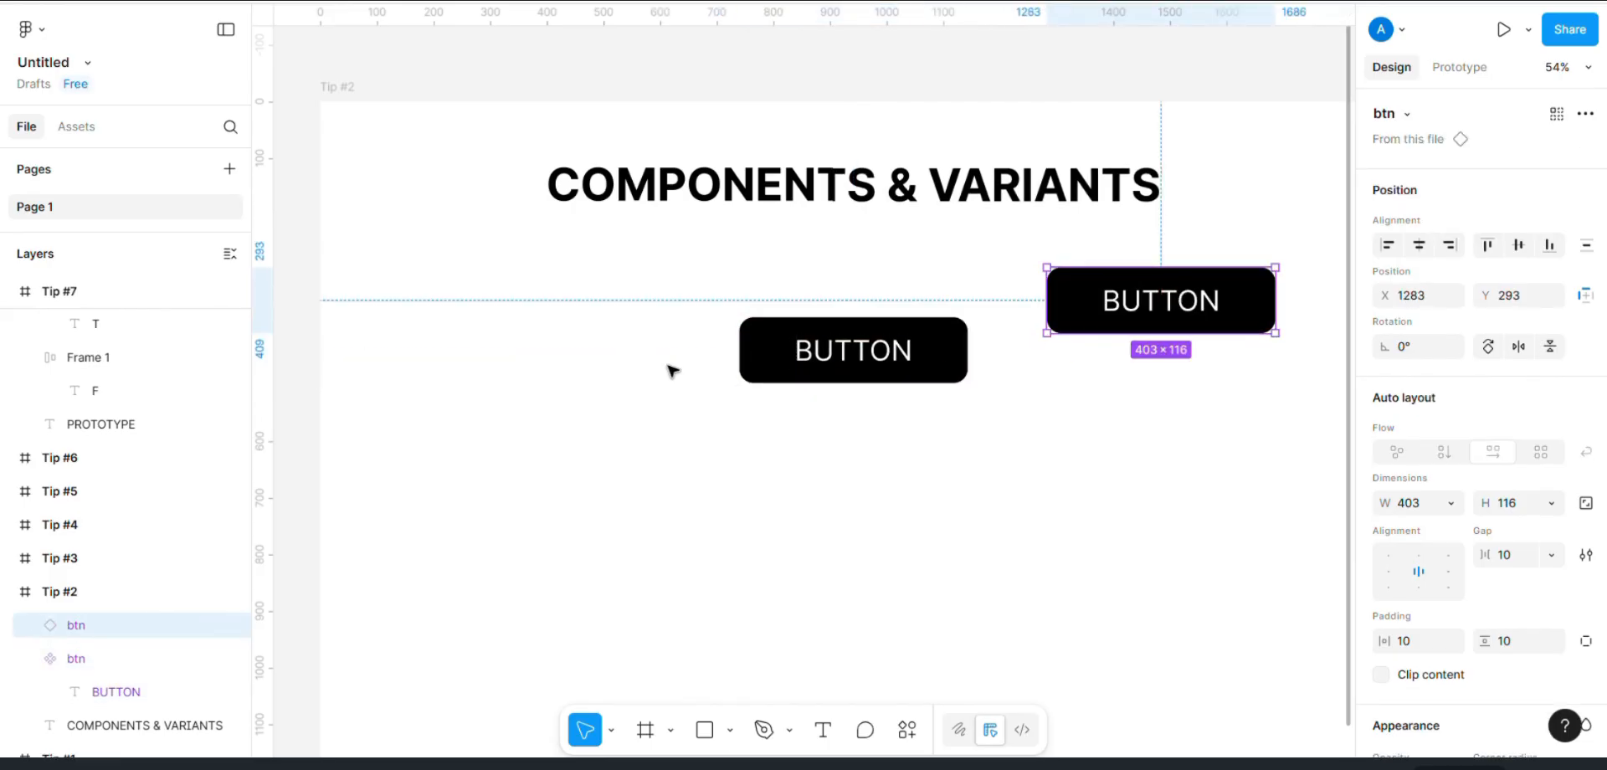
# Step: Add a variant to the btn component and name it hover
pyautogui.click(778, 356)
pyautogui.click(1529, 115)
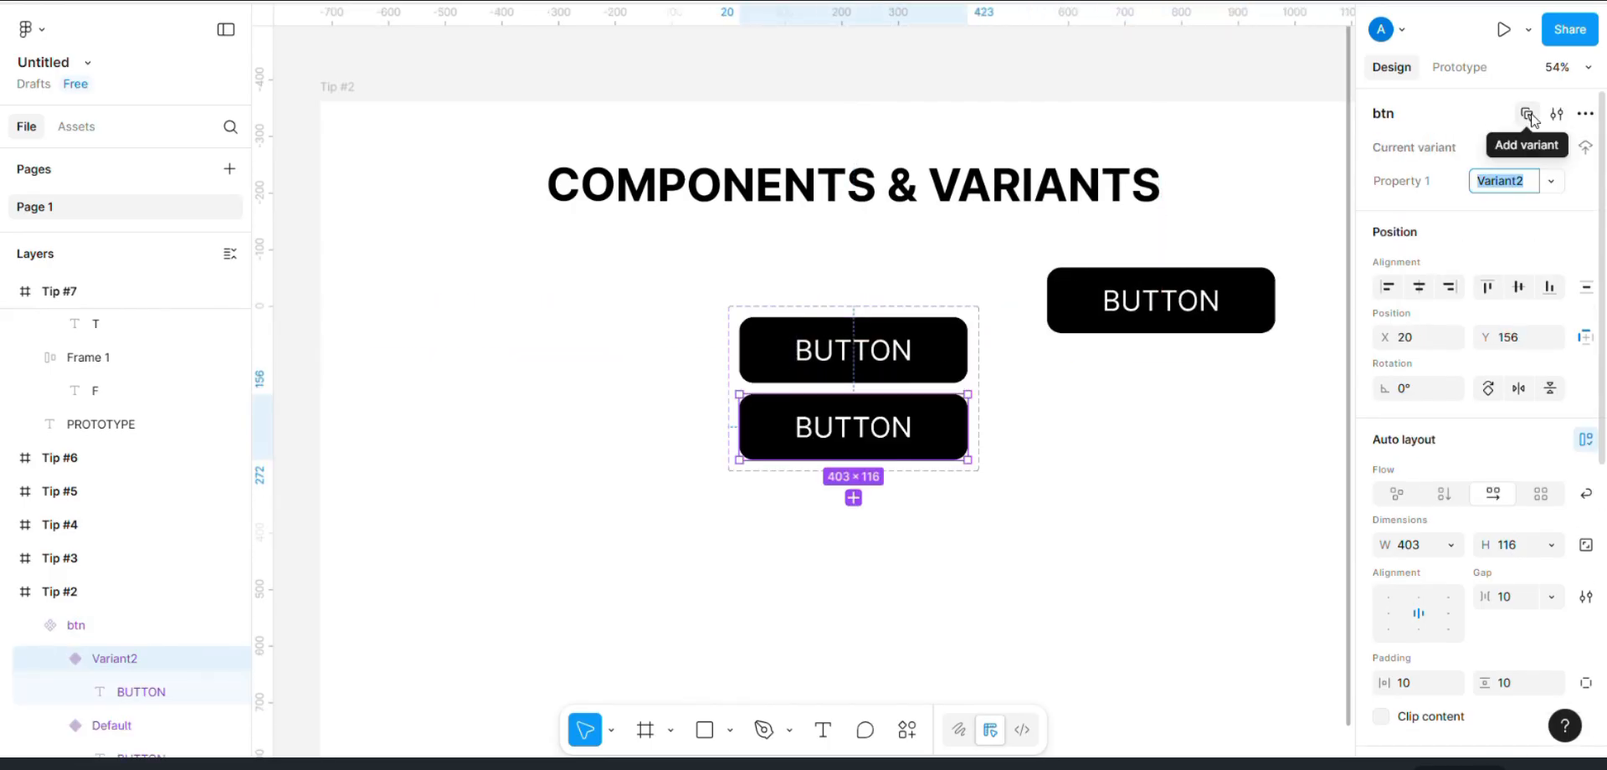
pyautogui.write('H')
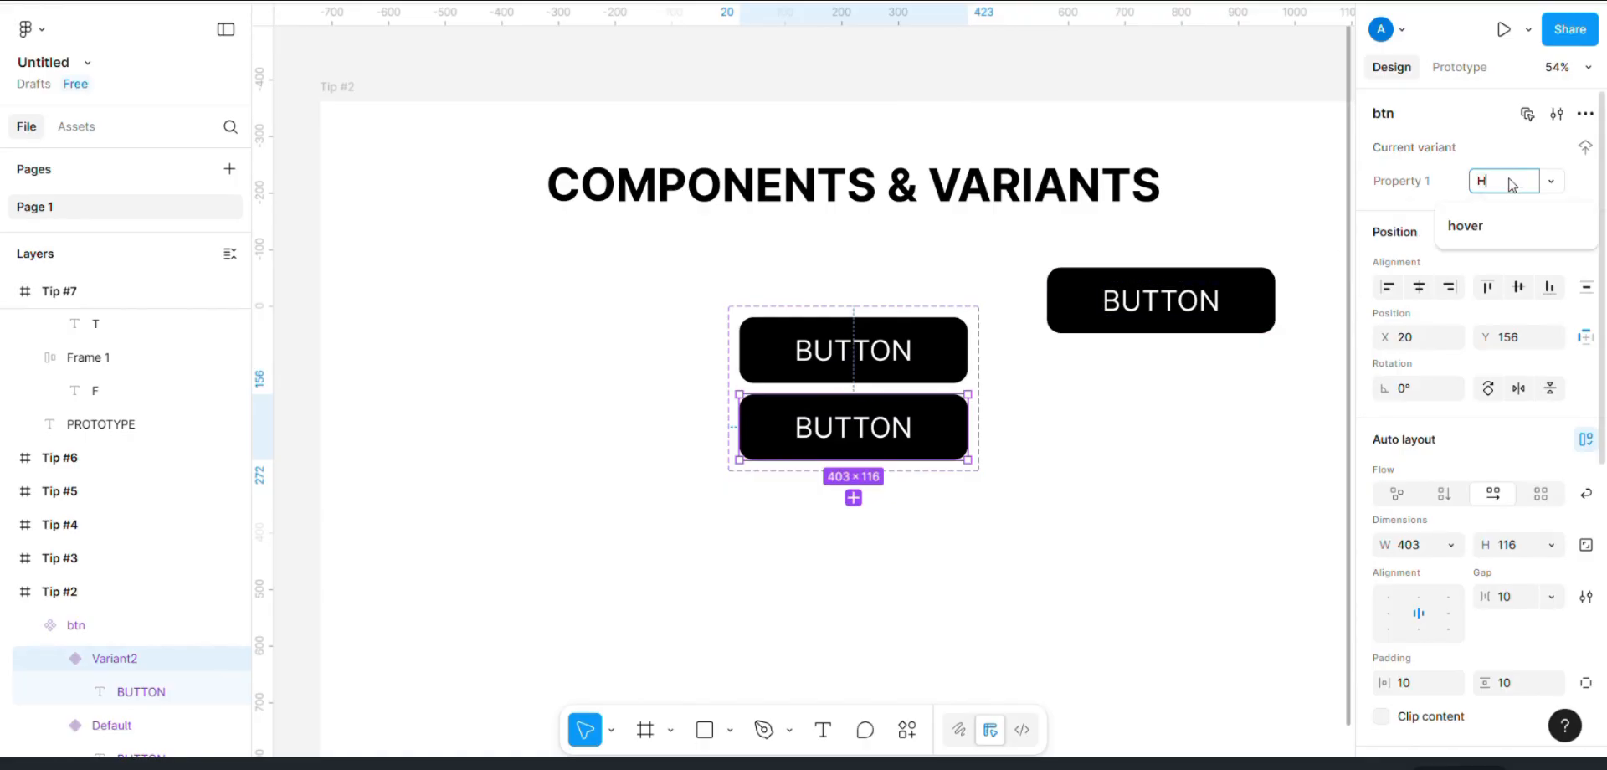
pyautogui.click(1503, 234)
pyautogui.press('Return')
# Step: Set the hover variant's fill to the grey library colour under Color/txt/secondary
pyautogui.scroll(-5, 1423, 586)
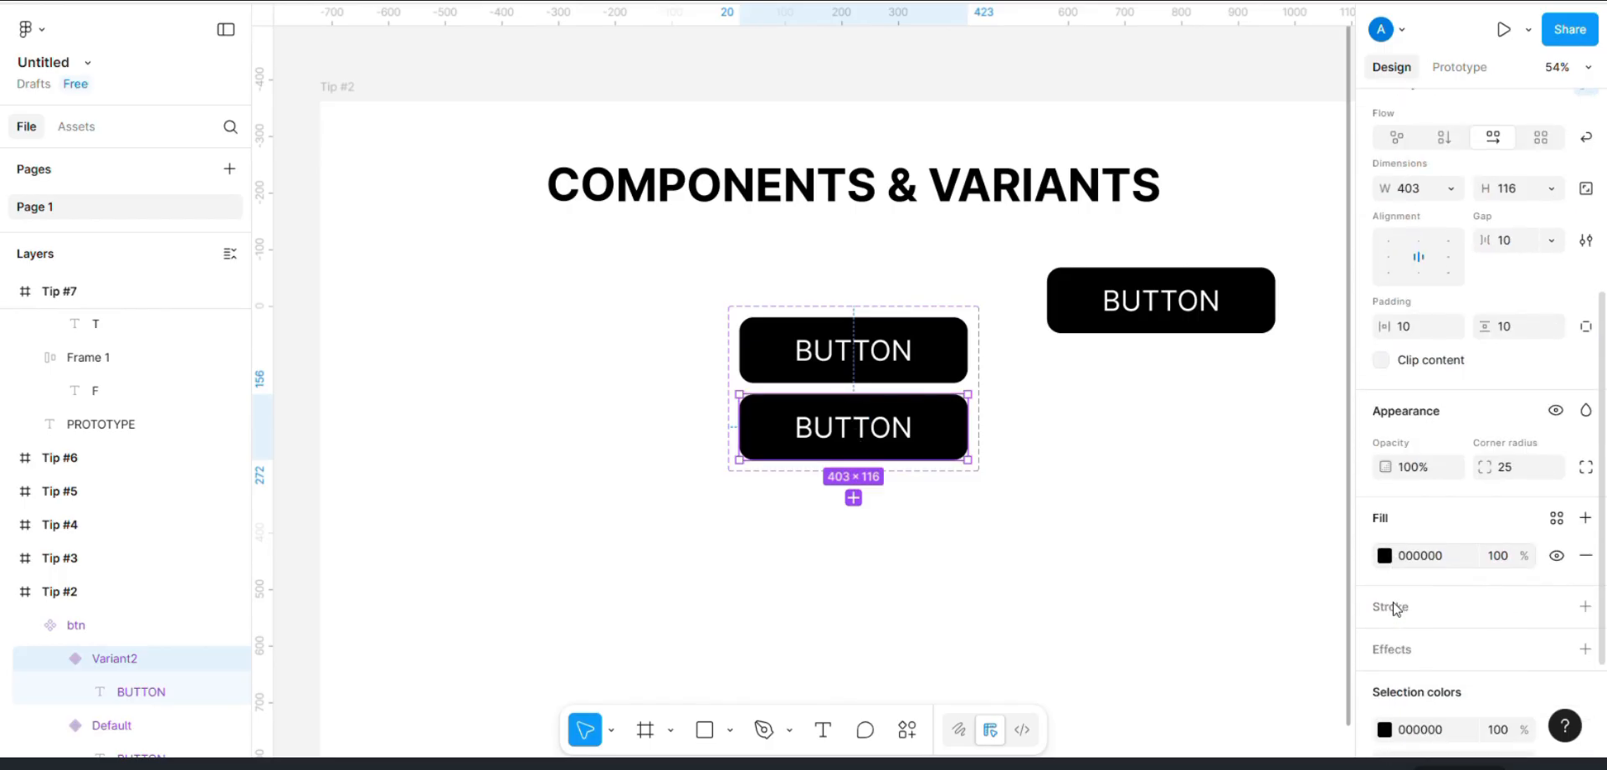
pyautogui.click(1557, 519)
pyautogui.click(1155, 661)
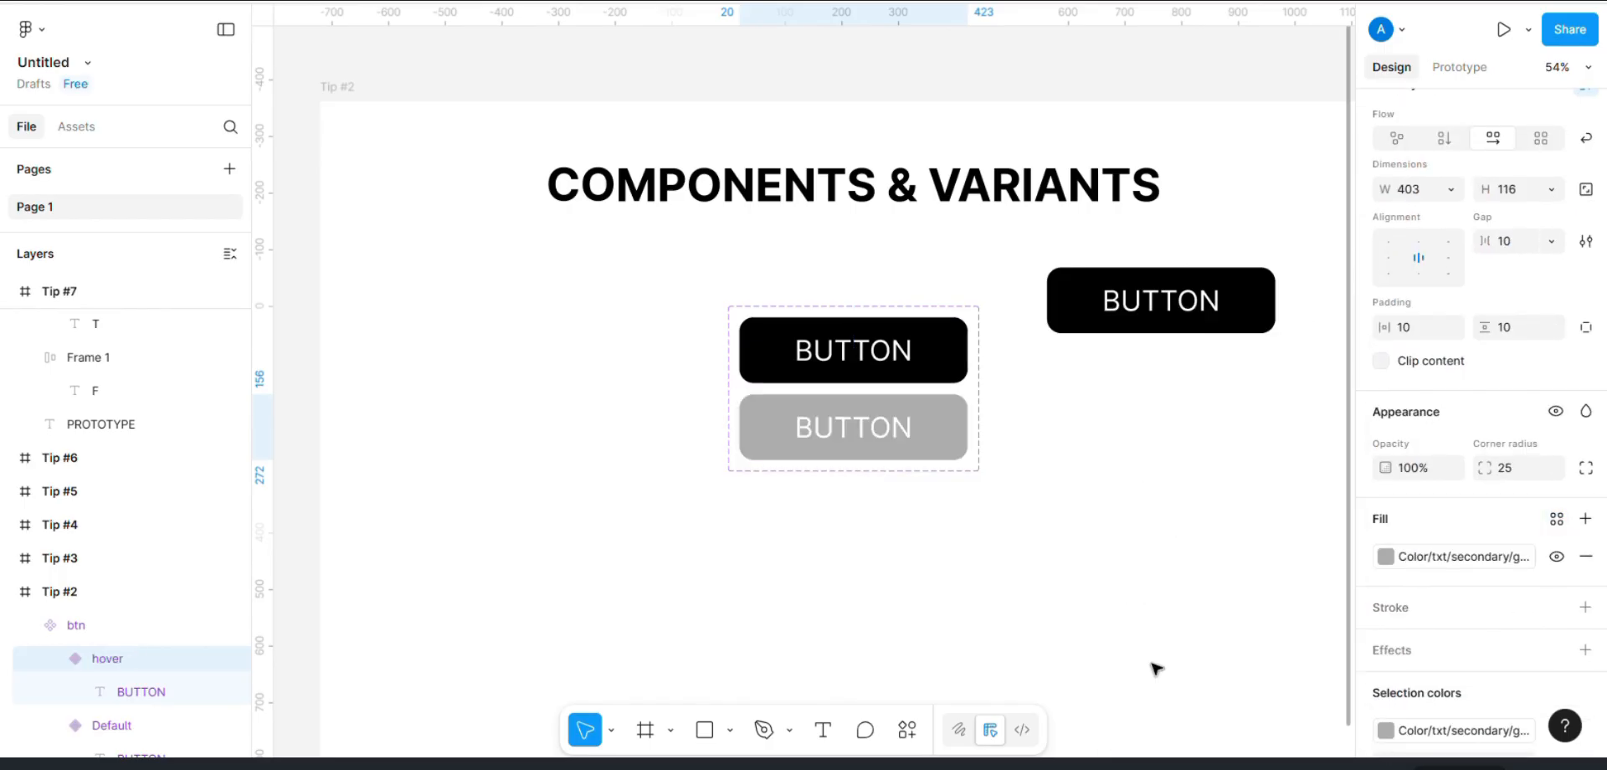
pyautogui.click(1062, 484)
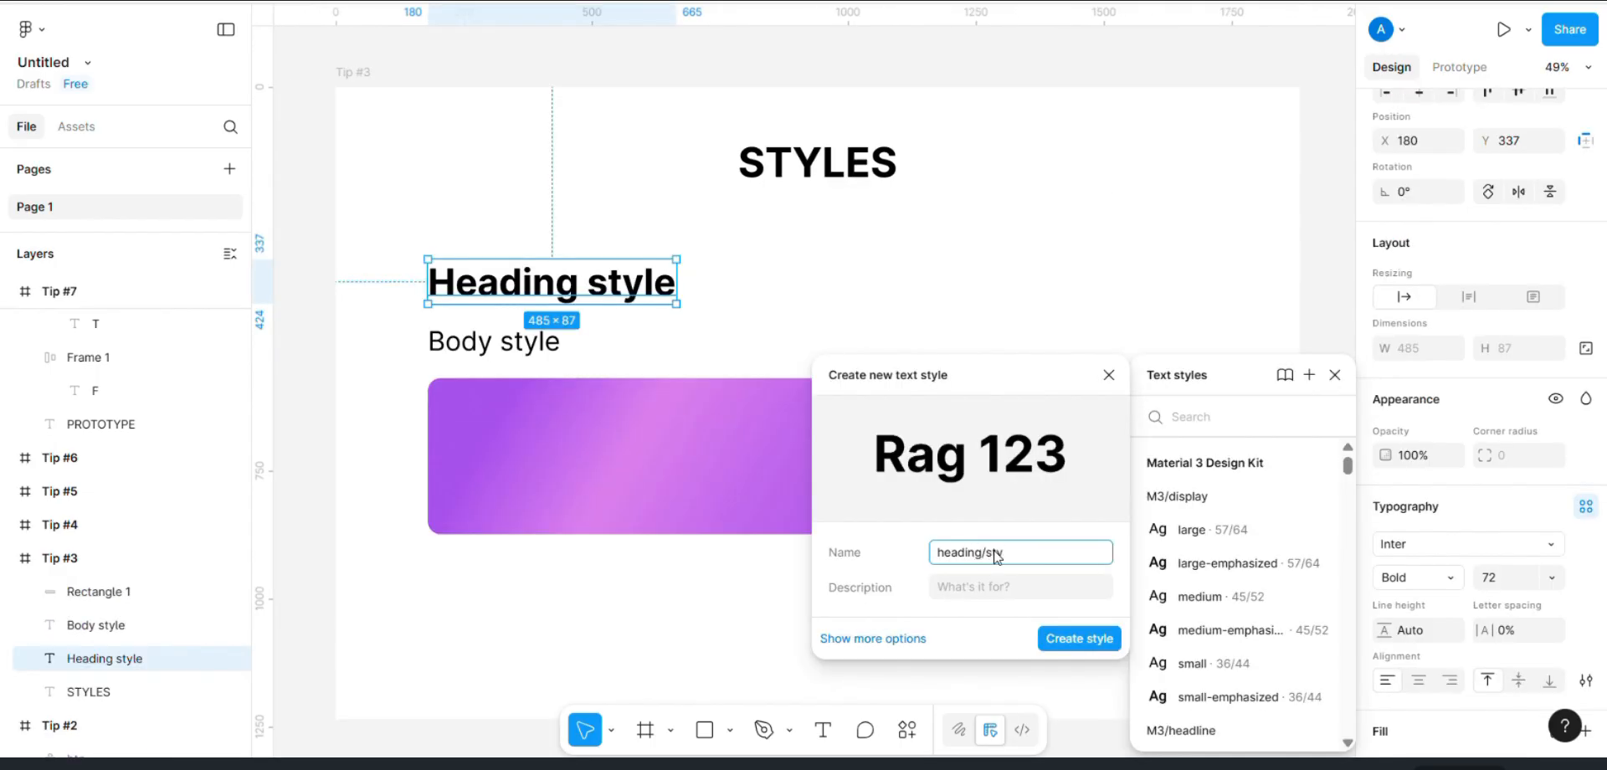
# Step: Create the text style heading/style from the heading text and body/style from the Body style text in Tip #3
pyautogui.click(1078, 639)
pyautogui.click(437, 343)
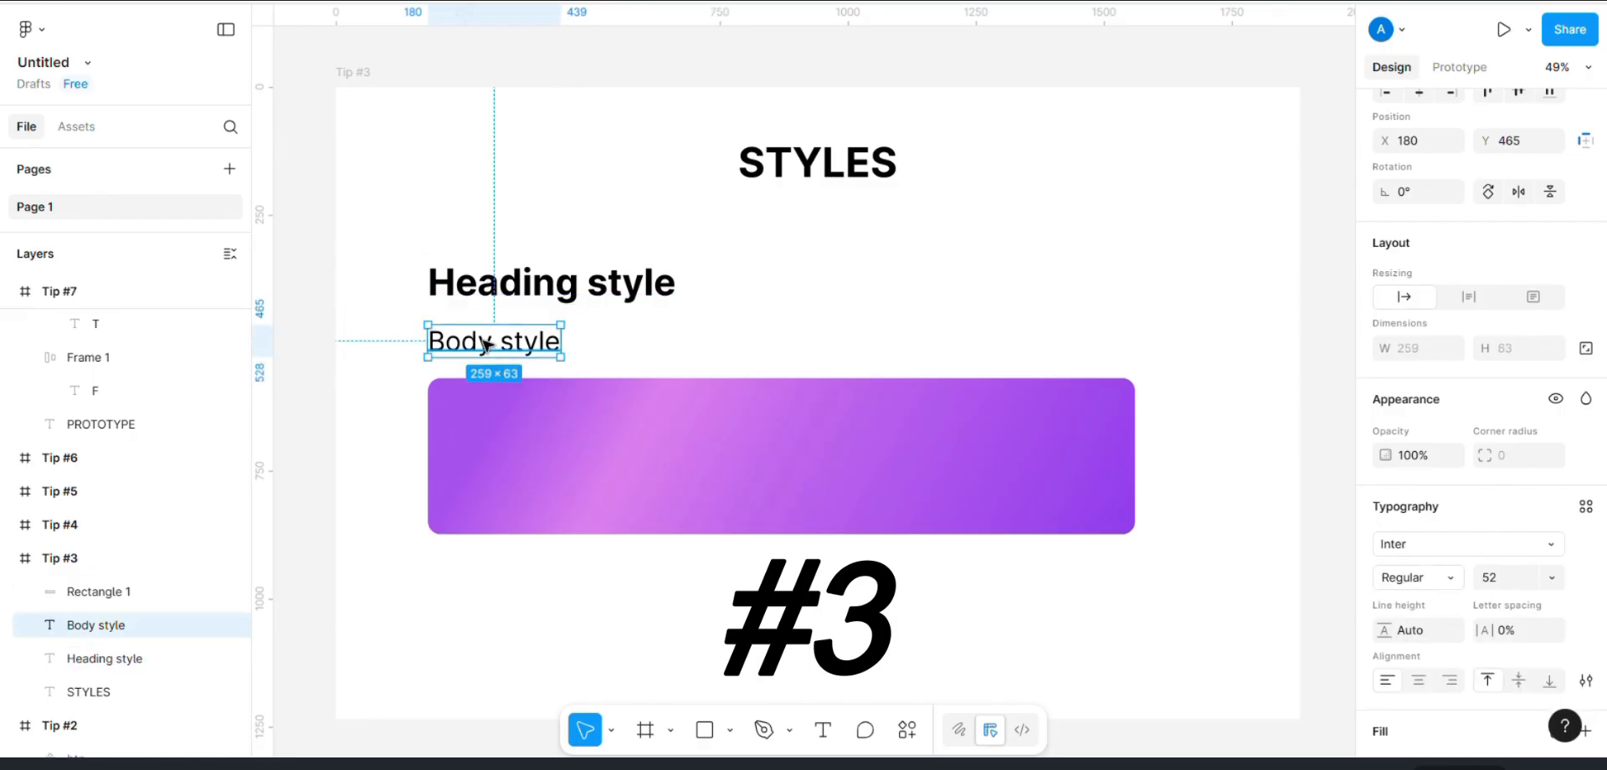
pyautogui.click(1586, 507)
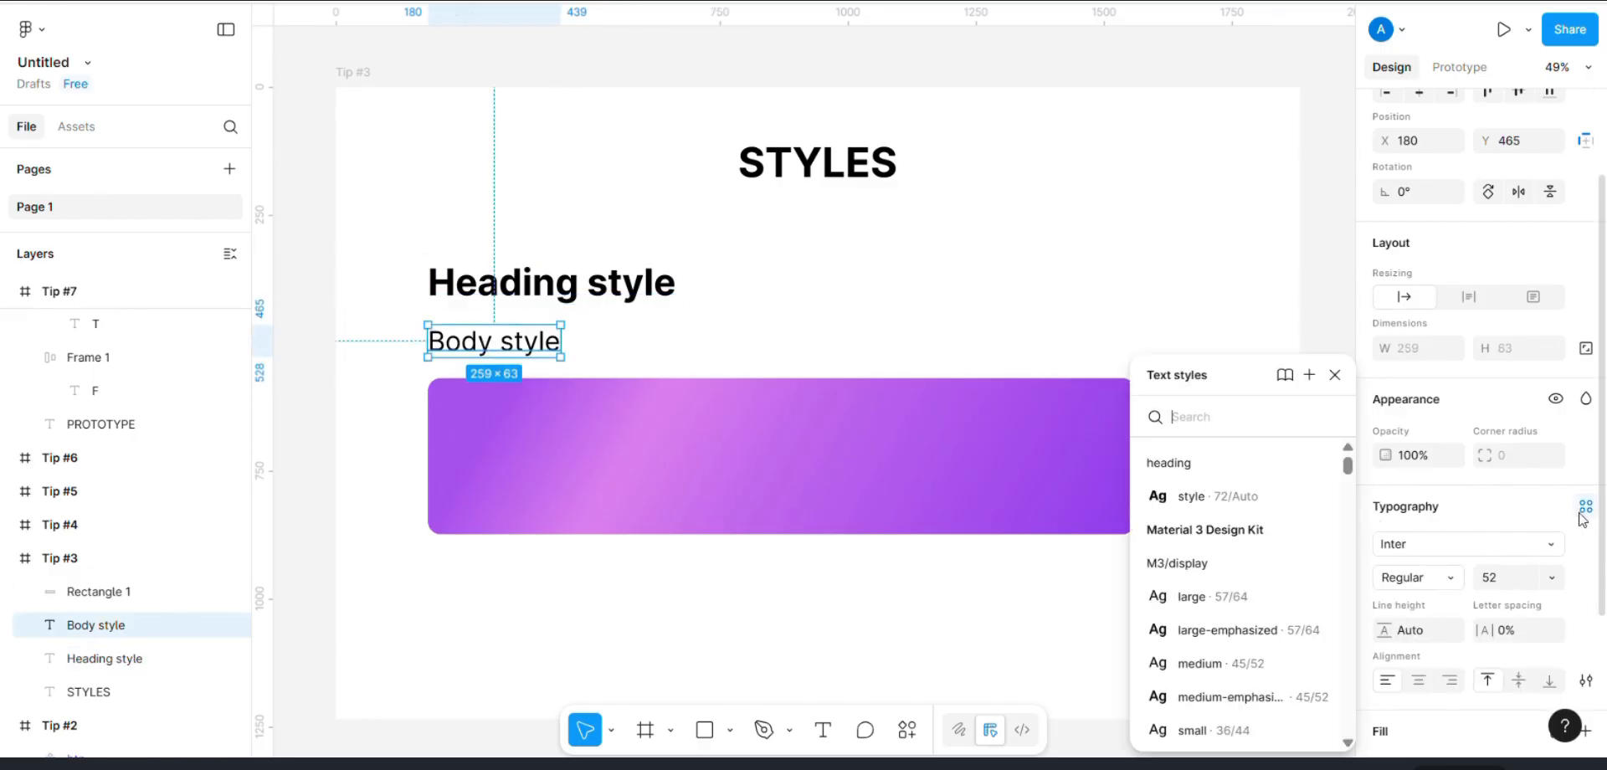
pyautogui.click(1309, 374)
pyautogui.write('body/style')
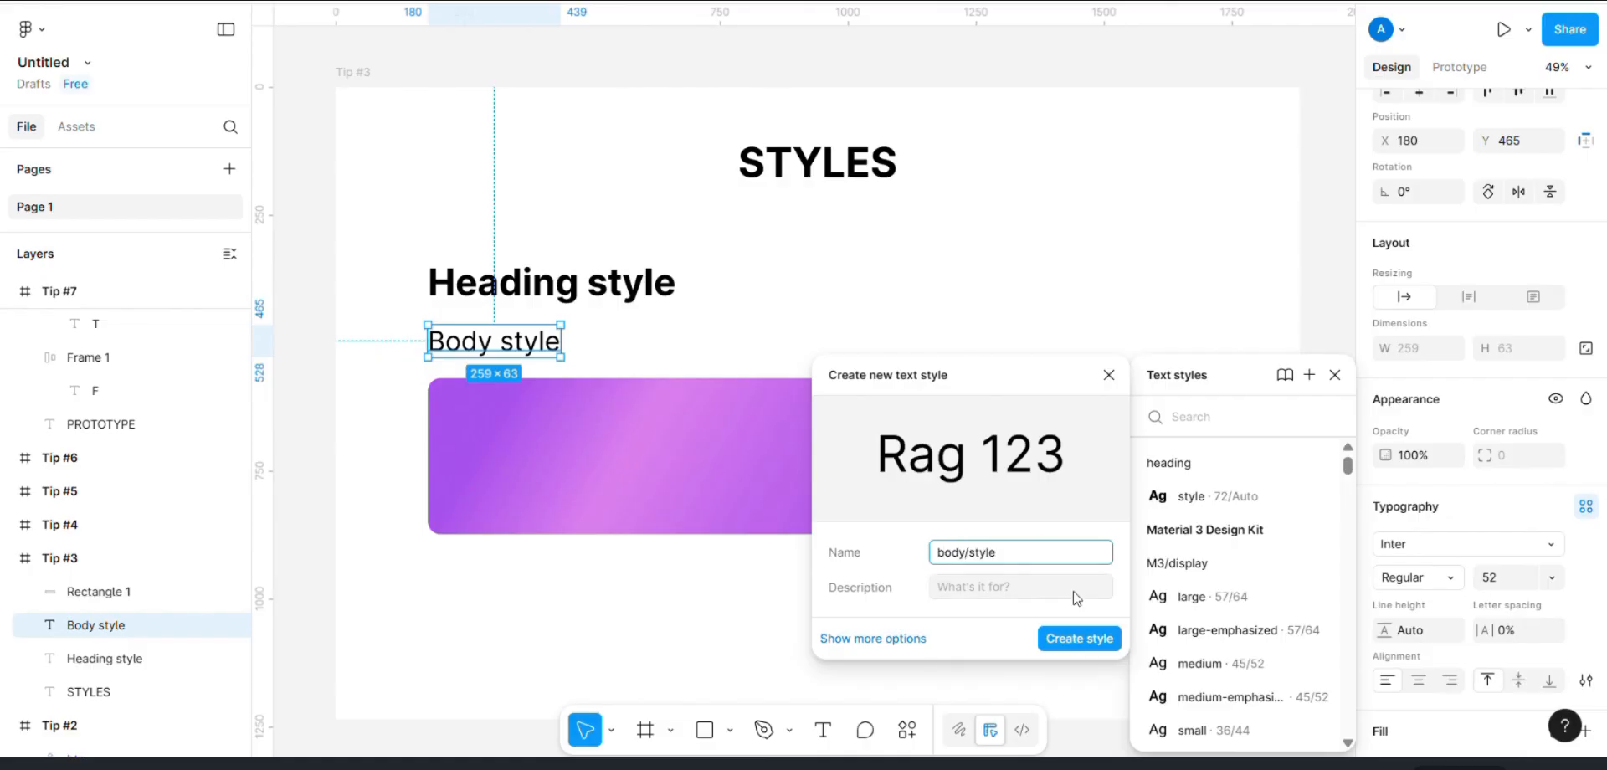
pyautogui.click(1080, 639)
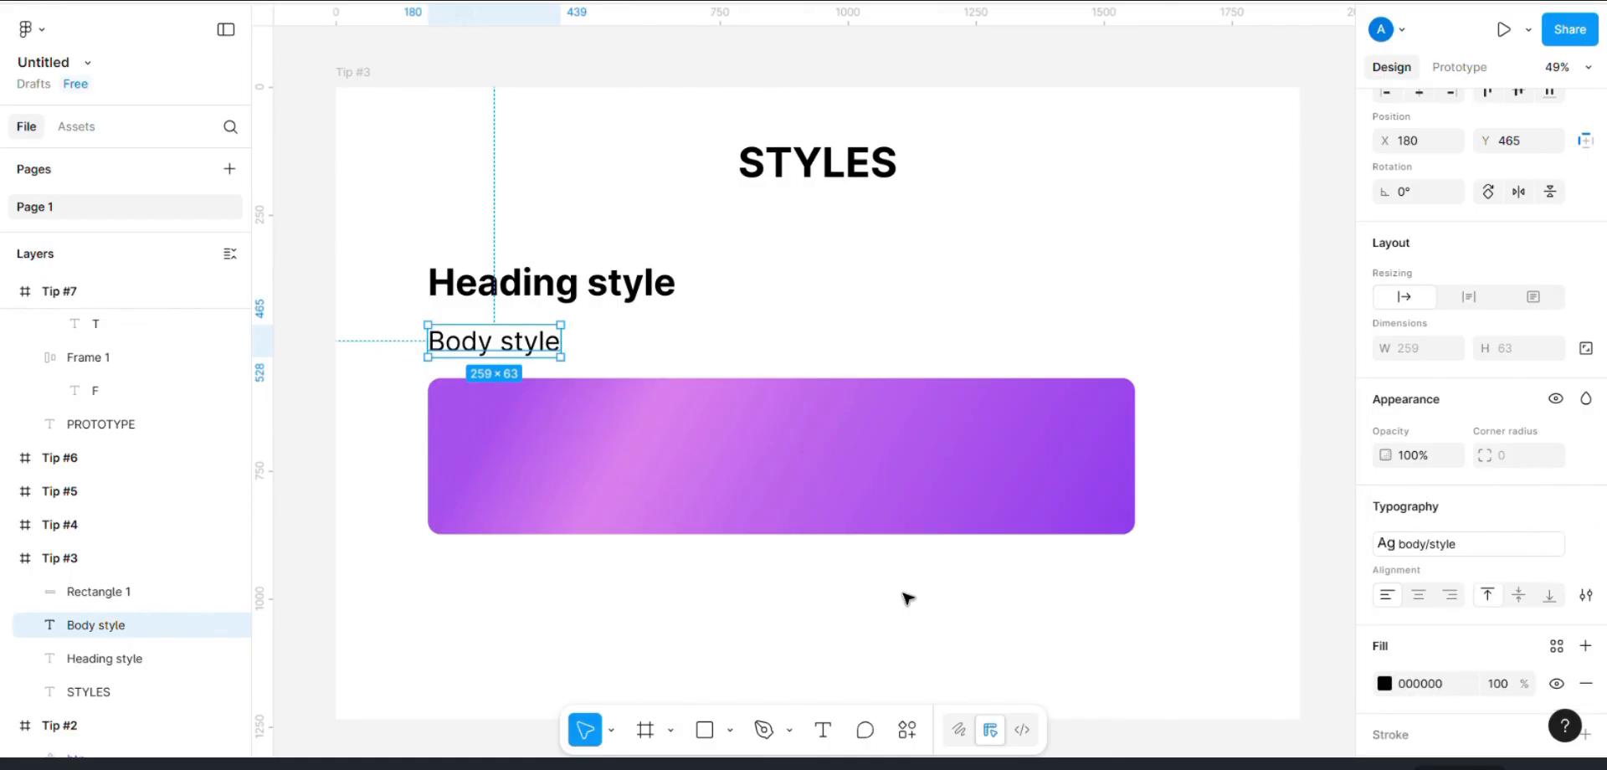
# Step: Try the blue and bg library colours on the Tip #3 rectangle and return its fill to the purple gradient style
pyautogui.click(861, 499)
pyautogui.click(1430, 563)
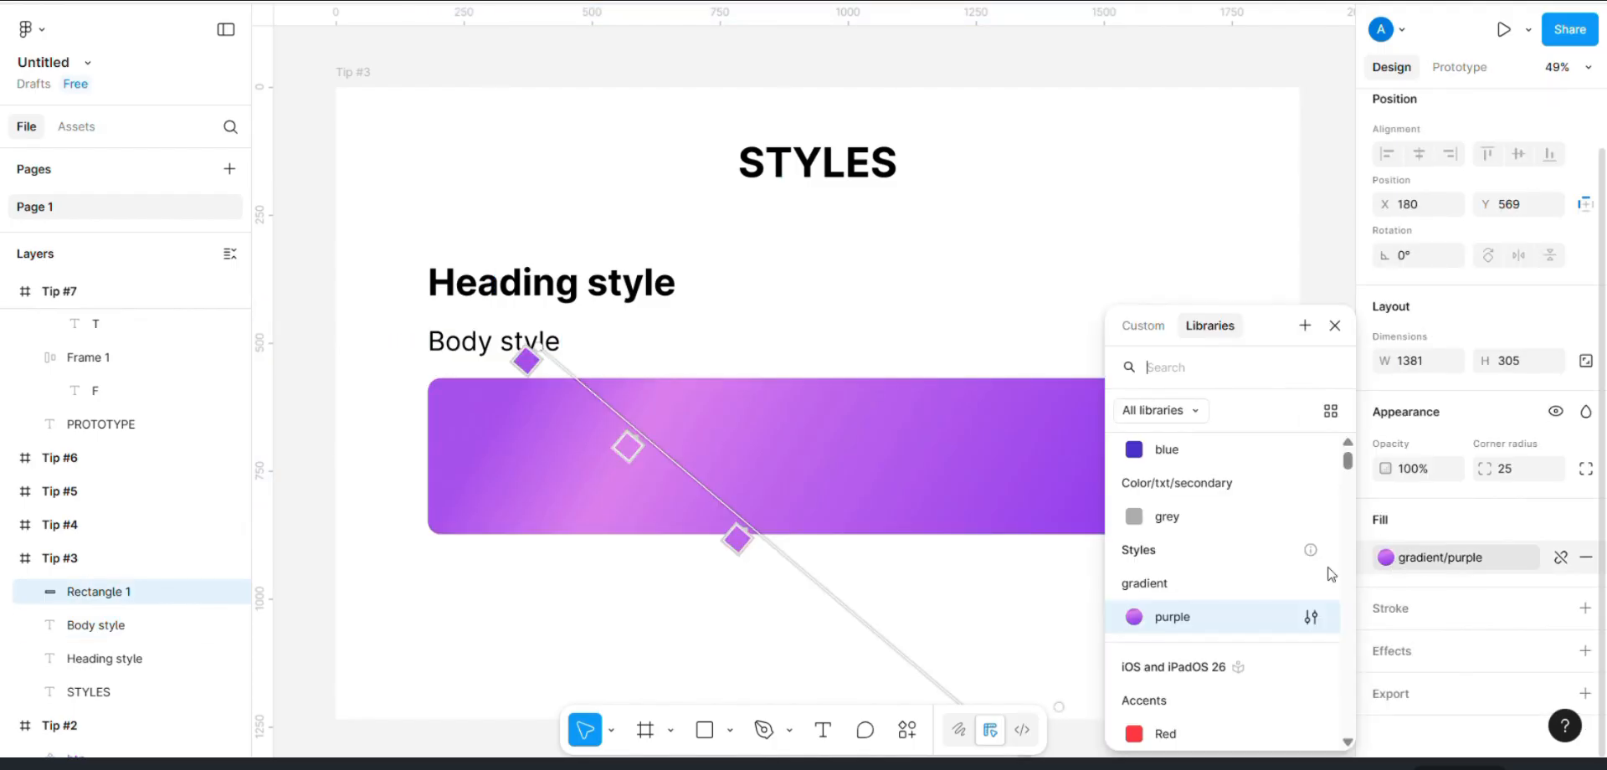
pyautogui.scroll(-1, 1152, 562)
pyautogui.scroll(3, 1152, 554)
pyautogui.click(1152, 592)
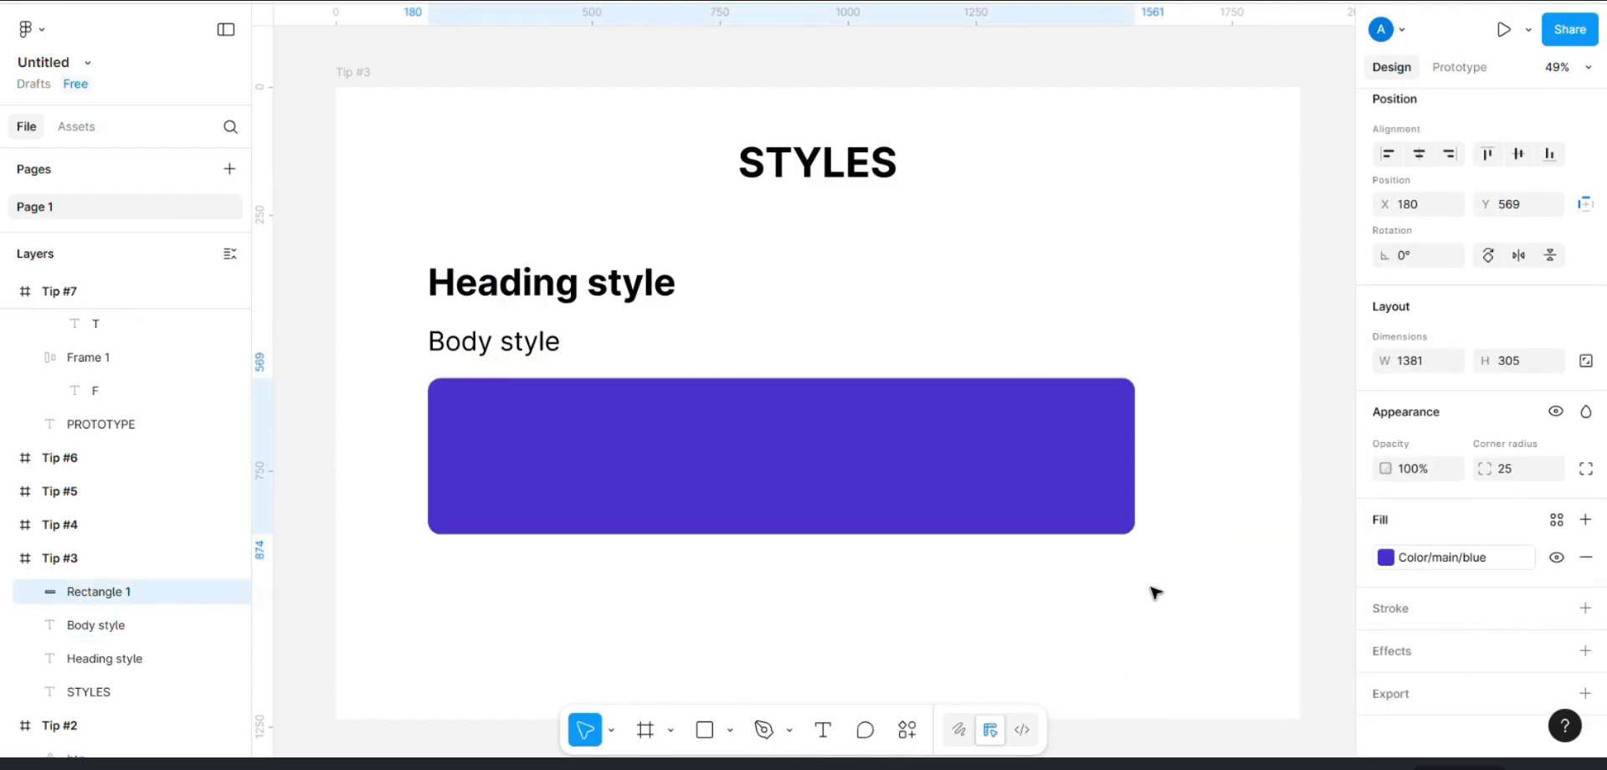
pyautogui.click(1399, 558)
pyautogui.click(1154, 492)
pyautogui.click(1400, 560)
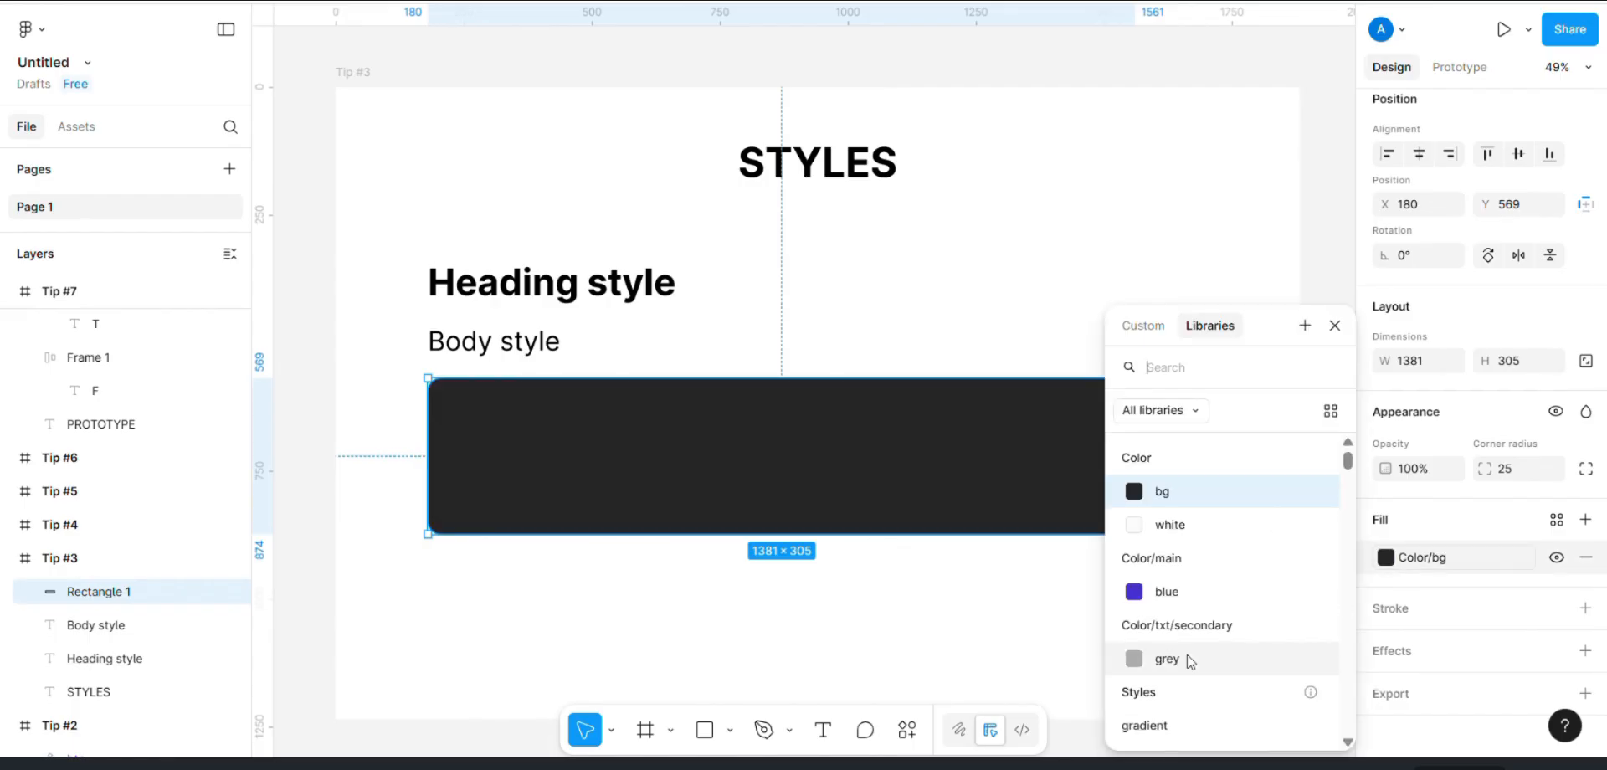
pyautogui.scroll(-2, 1172, 662)
pyautogui.click(1166, 668)
pyautogui.click(862, 254)
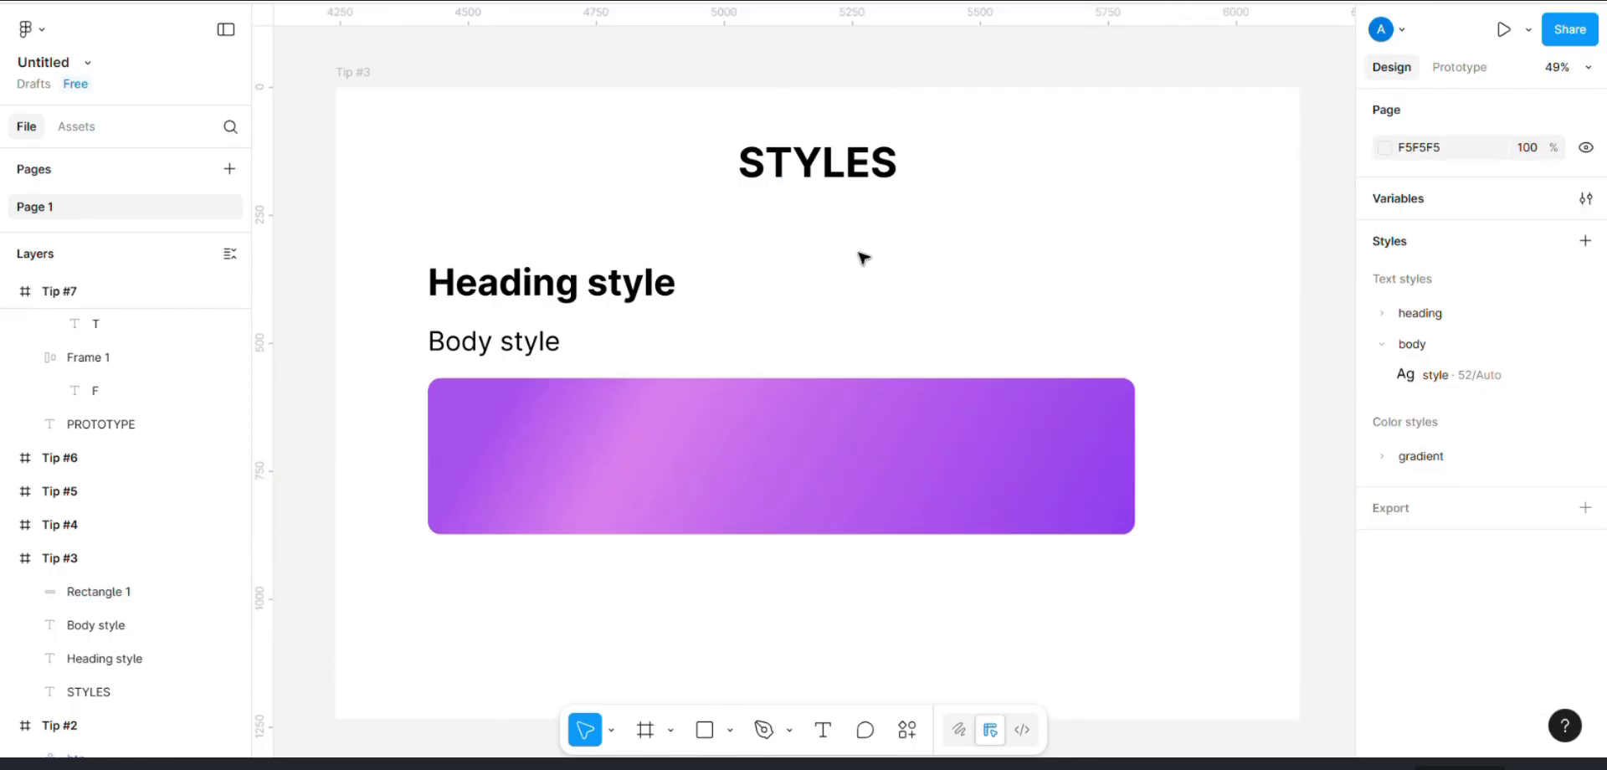
# Step: Try the body/style text style on the Heading style text and reapply heading/style to it
pyautogui.click(552, 282)
pyautogui.scroll(-2, 1480, 592)
pyautogui.click(1432, 554)
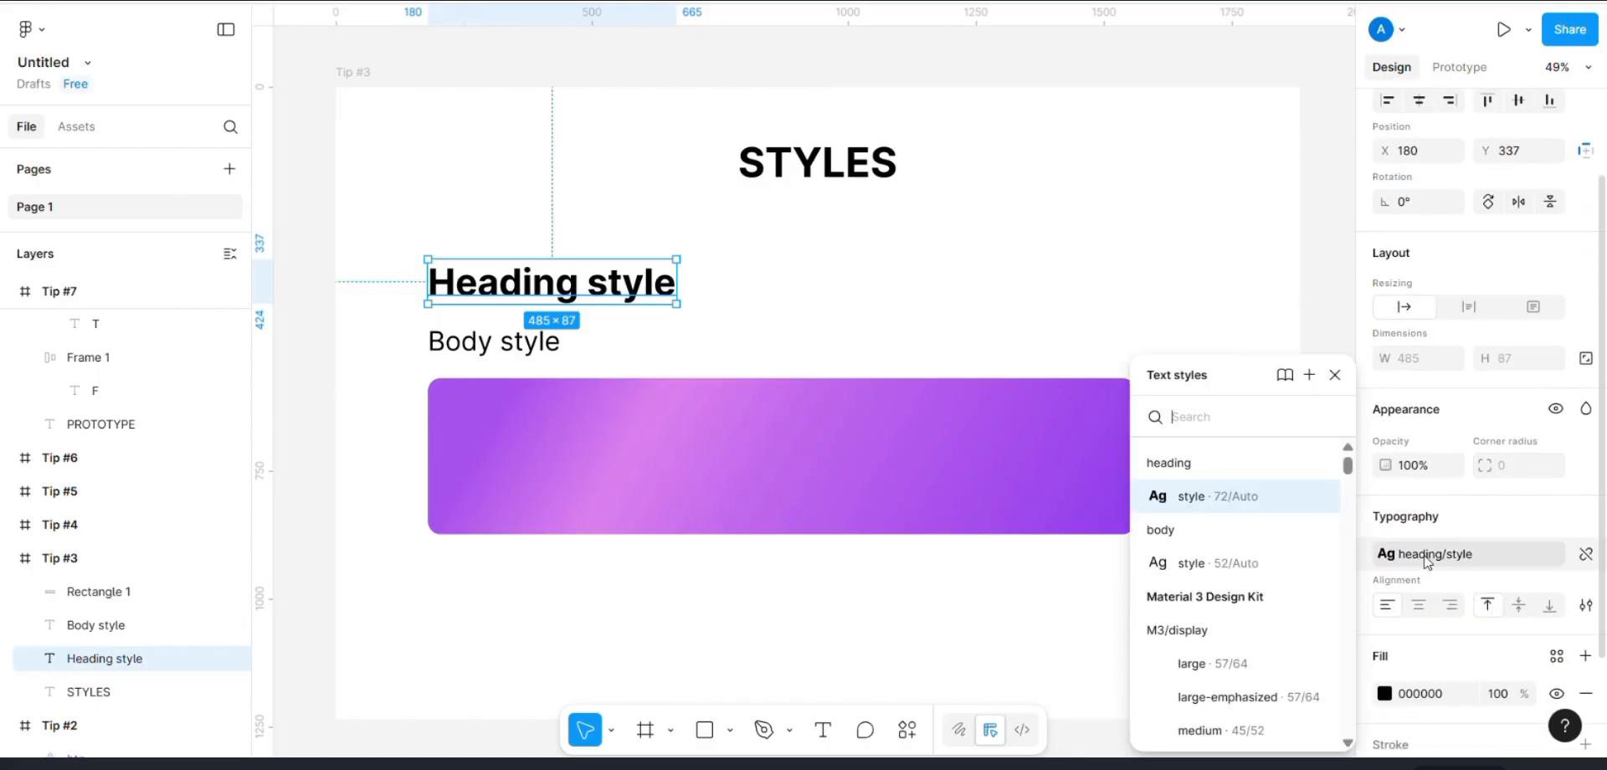
pyautogui.click(1170, 566)
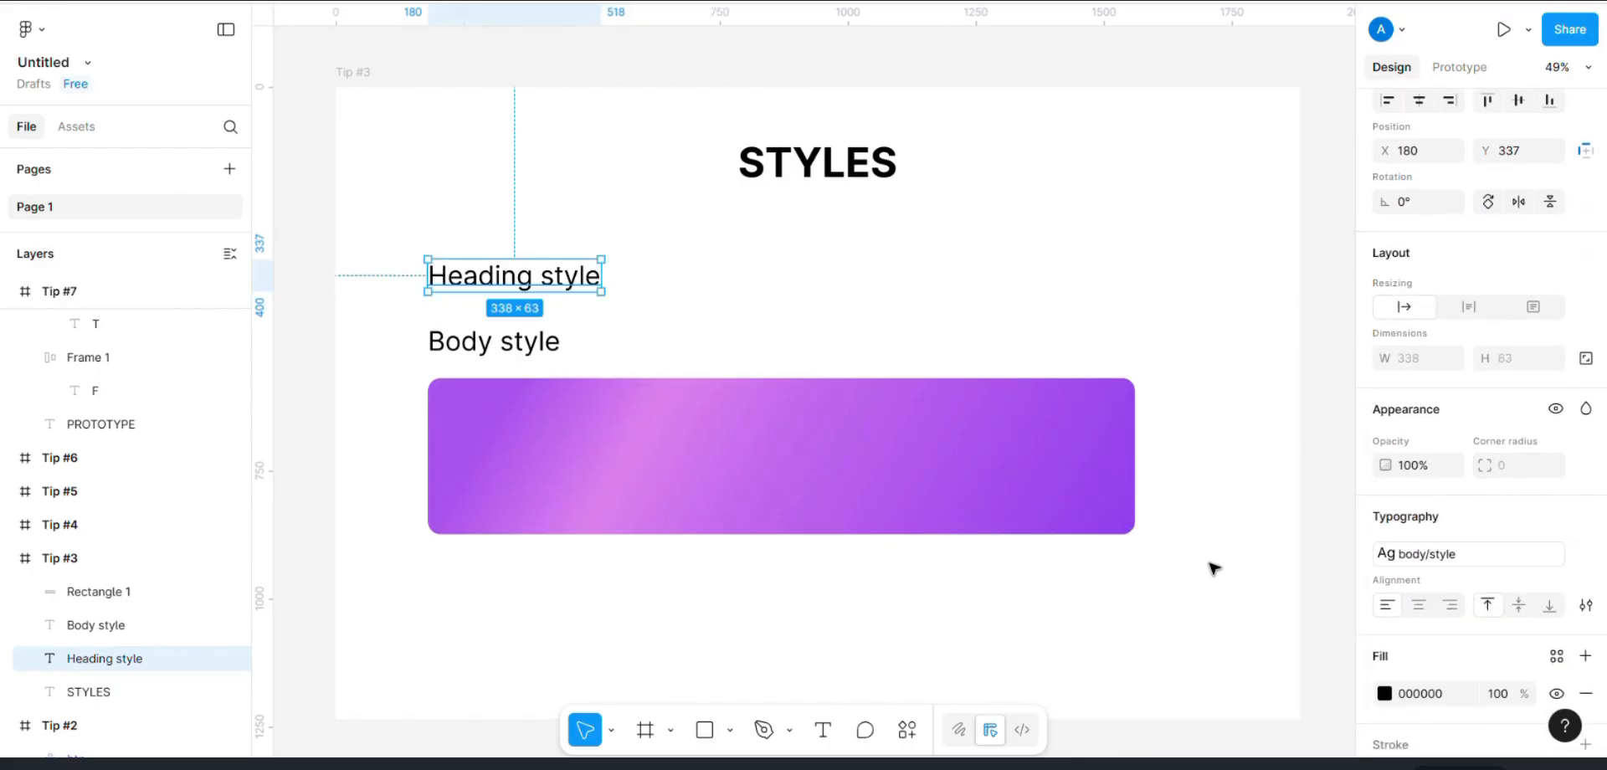
pyautogui.click(1412, 554)
pyautogui.click(1169, 502)
pyautogui.click(1184, 380)
# Step: Select the Heading style and Body style texts in the Tip #4 frame and look through their alignment and distribution options
pyautogui.scroll(-3, 1184, 381)
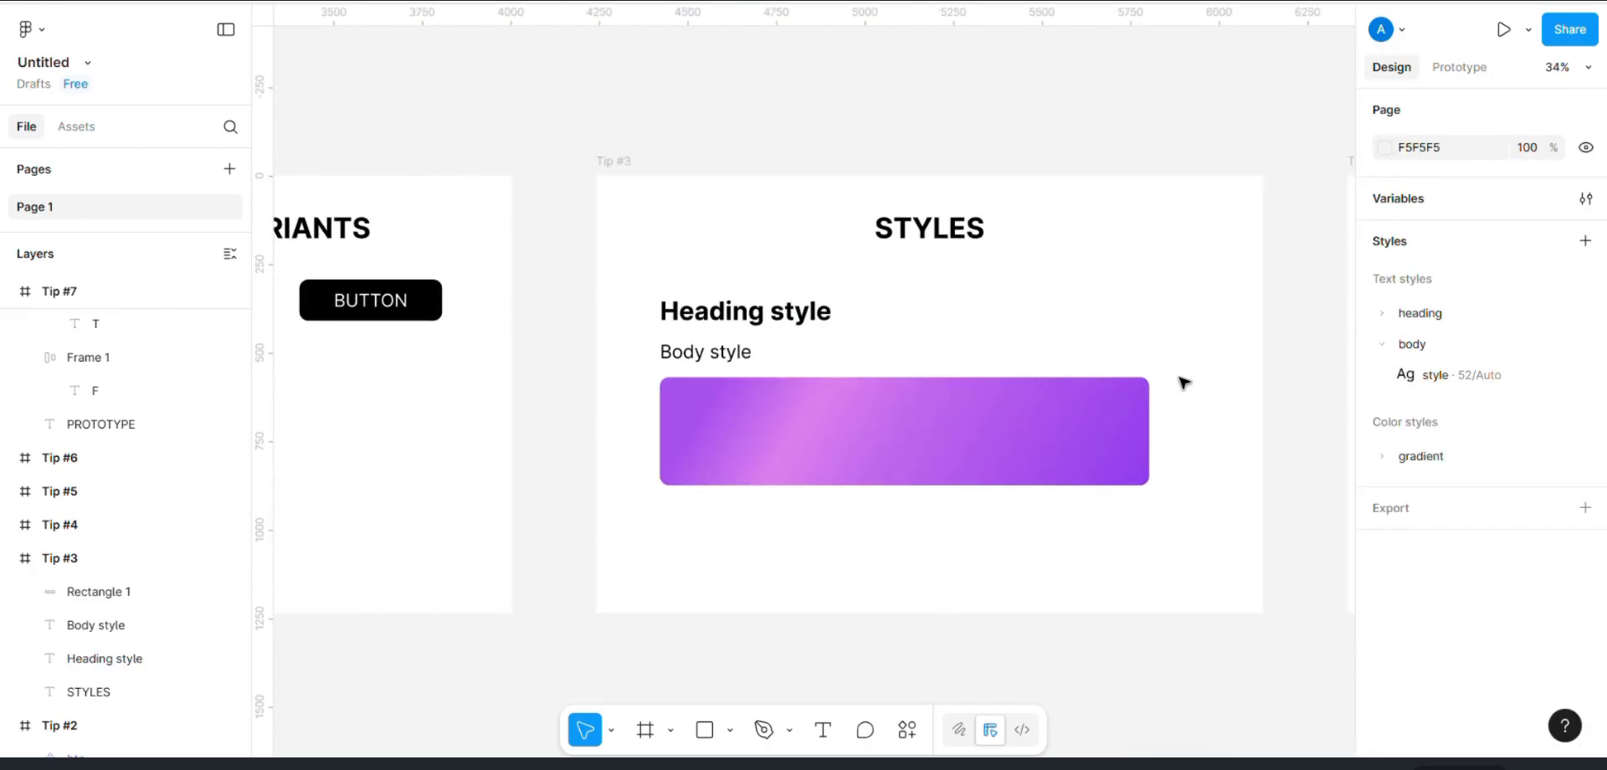
pyautogui.hscroll(10, 1184, 382)
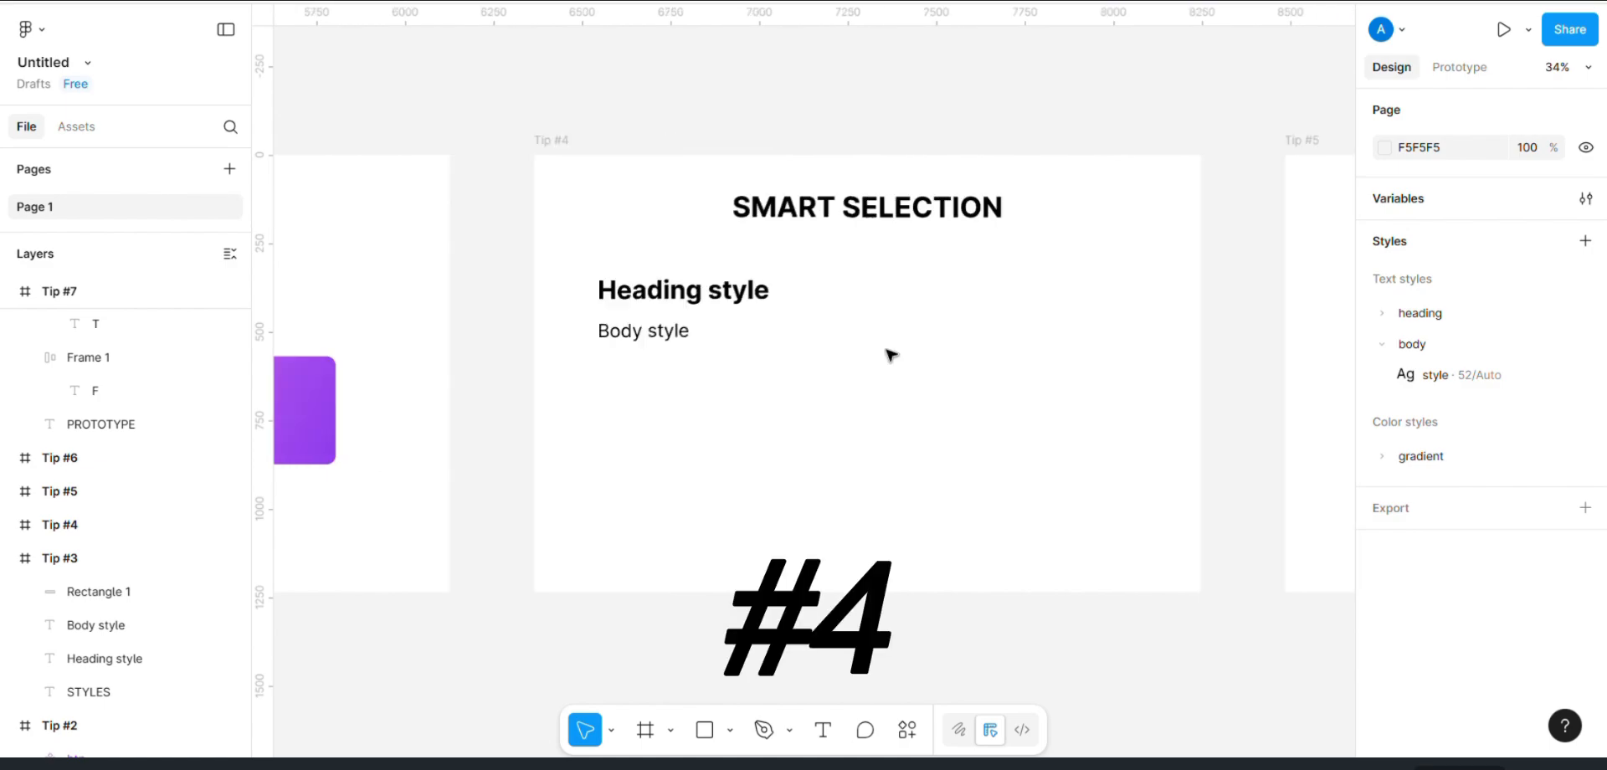
pyautogui.scroll(3, 891, 355)
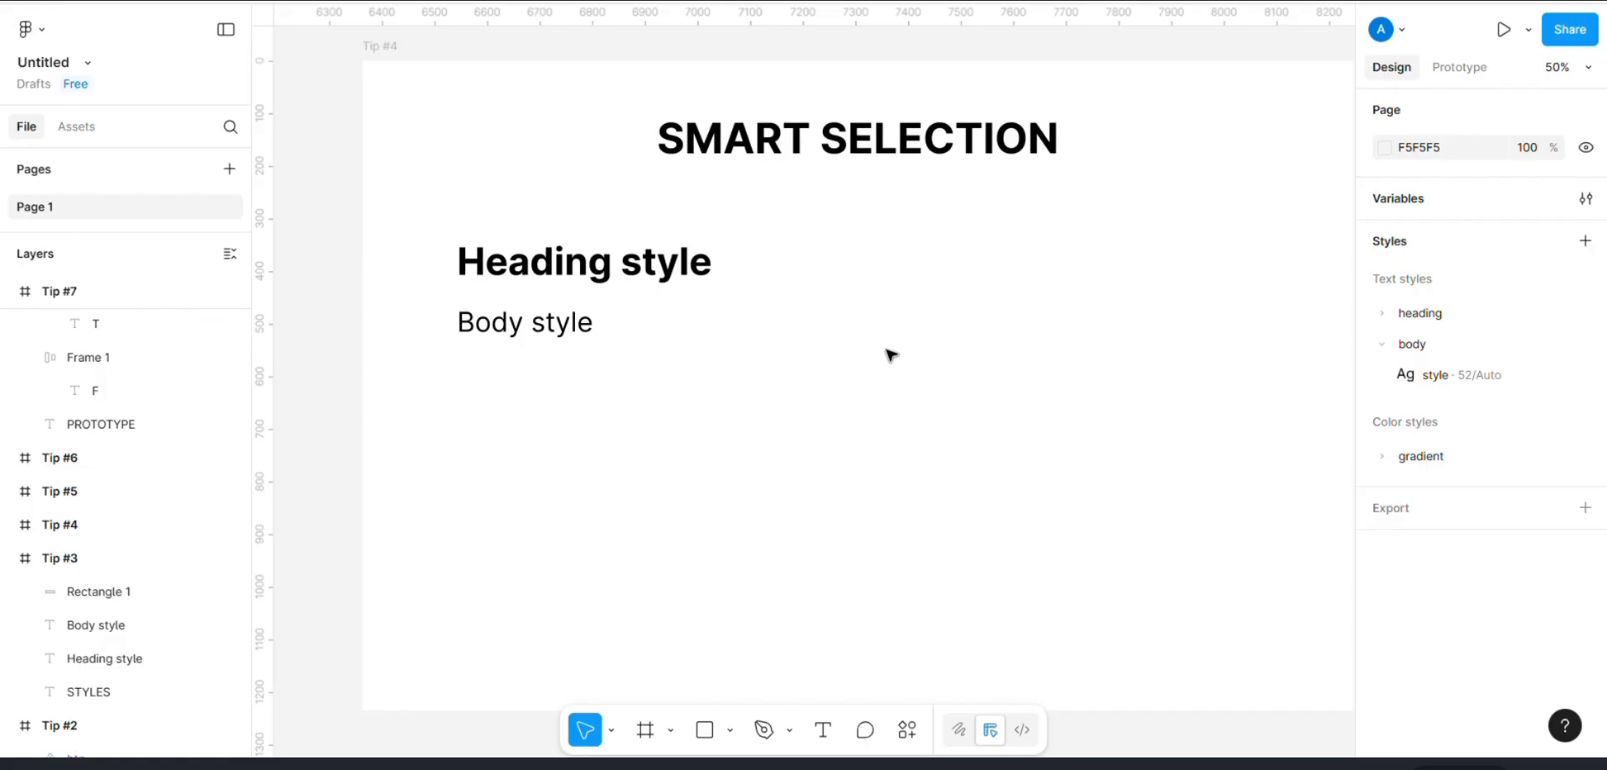
pyautogui.moveTo(439, 237); pyautogui.dragTo(931, 437)
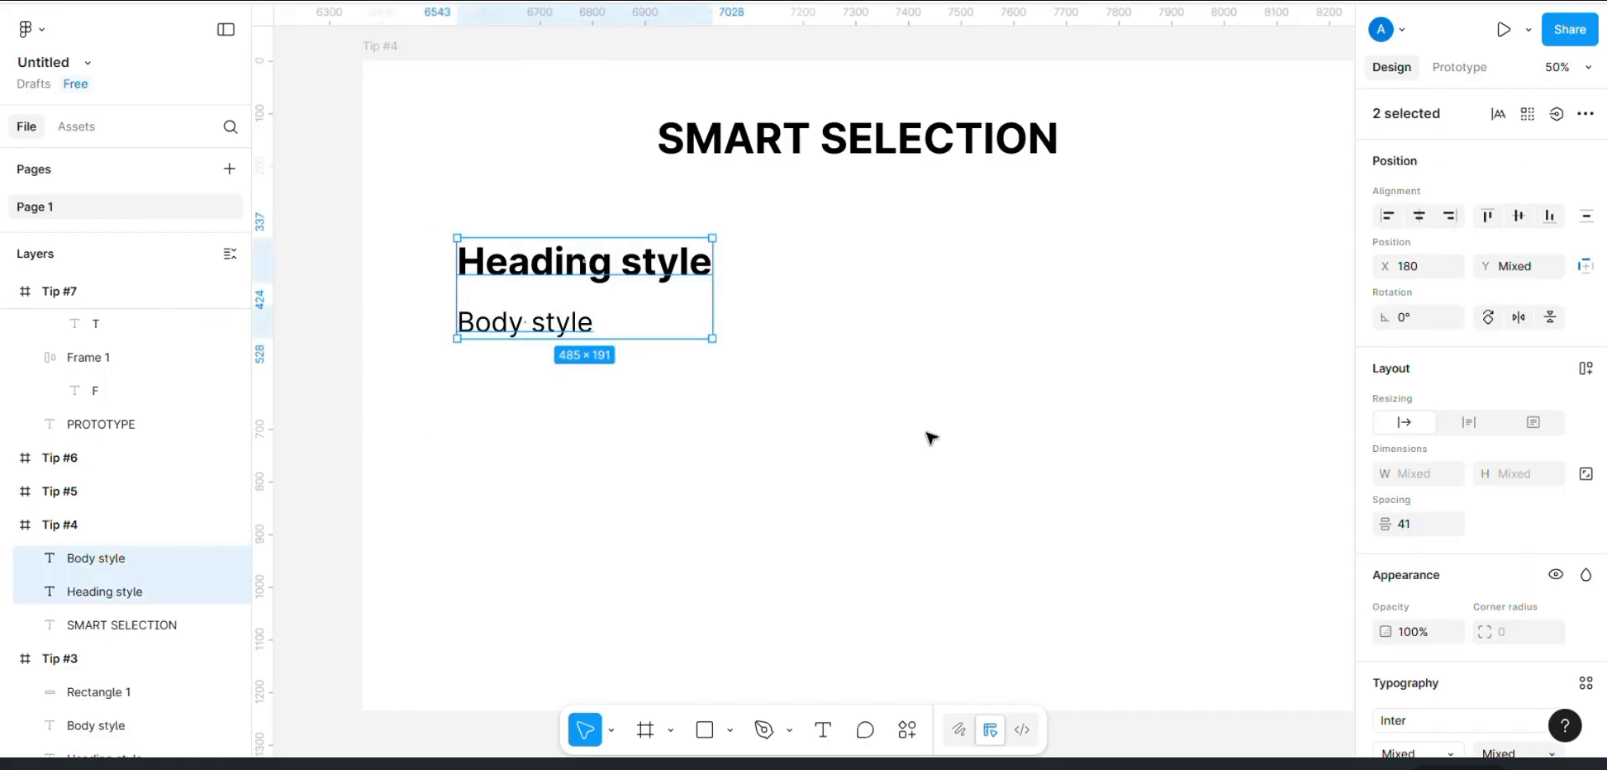
pyautogui.click(1586, 114)
pyautogui.click(1142, 290)
pyautogui.click(791, 270)
pyautogui.moveTo(423, 247); pyautogui.dragTo(925, 406)
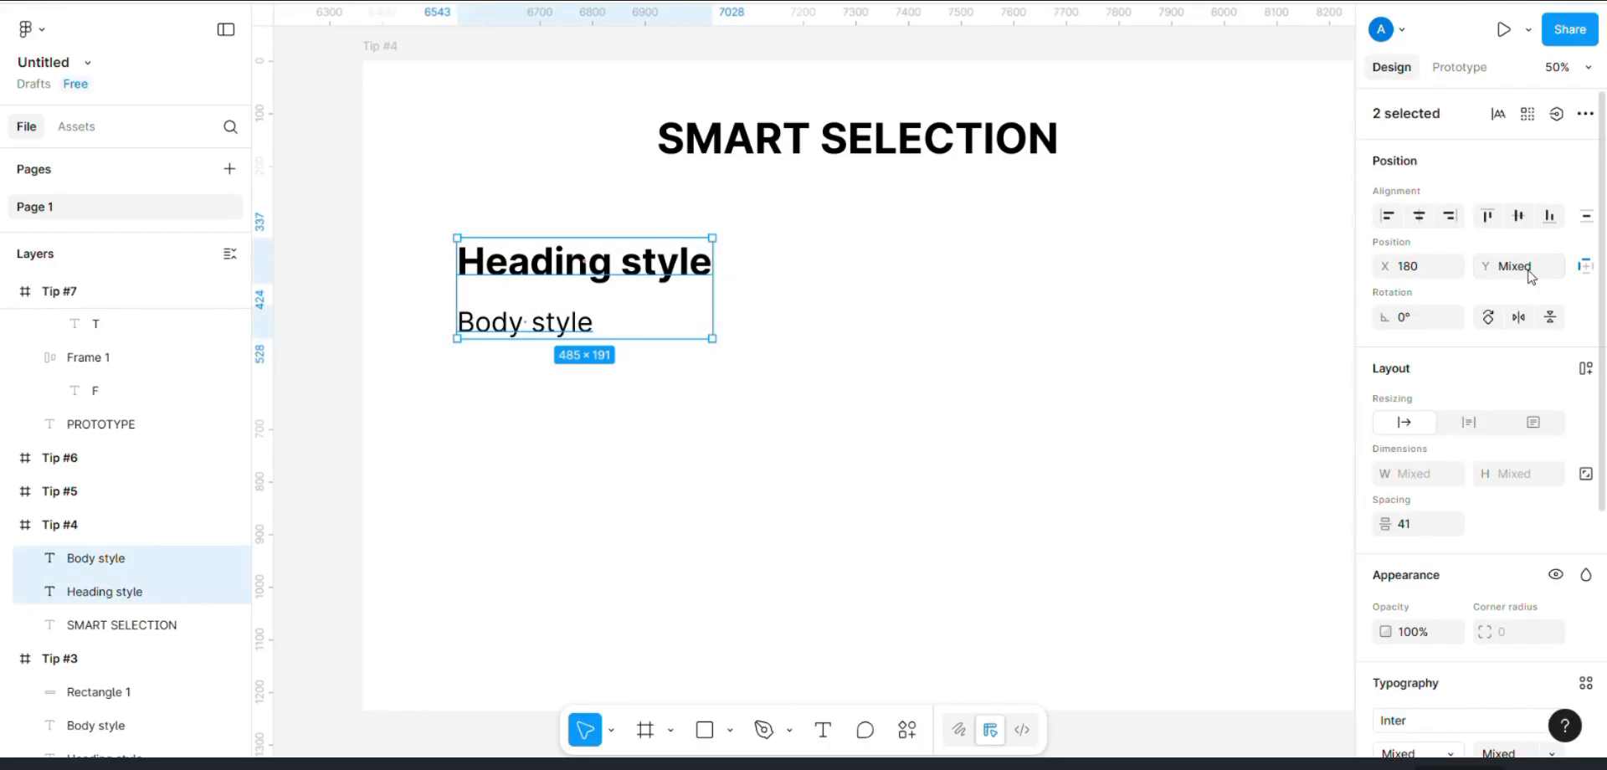
pyautogui.click(1585, 221)
pyautogui.click(1585, 222)
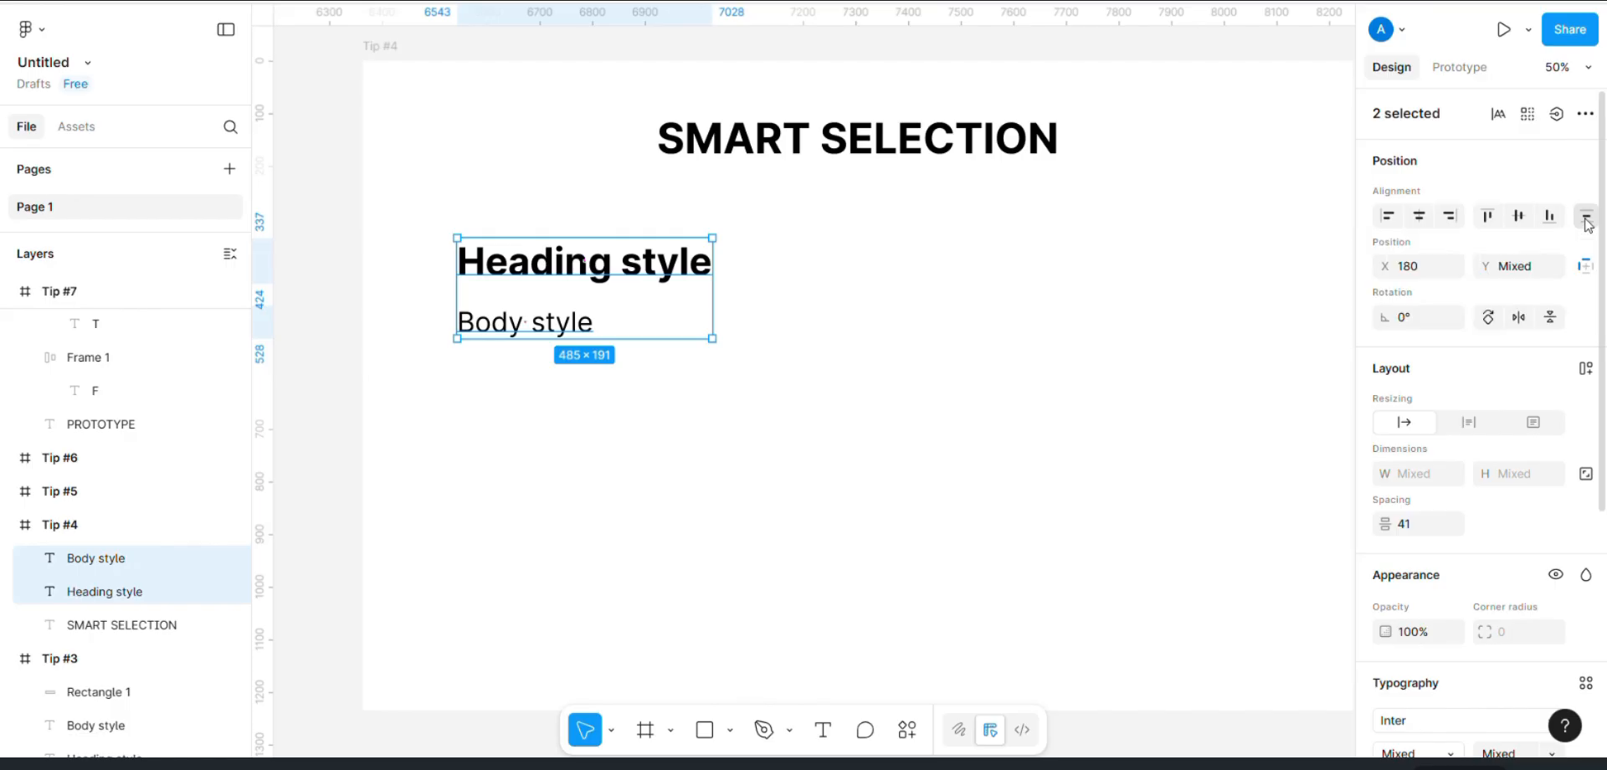
pyautogui.click(1414, 221)
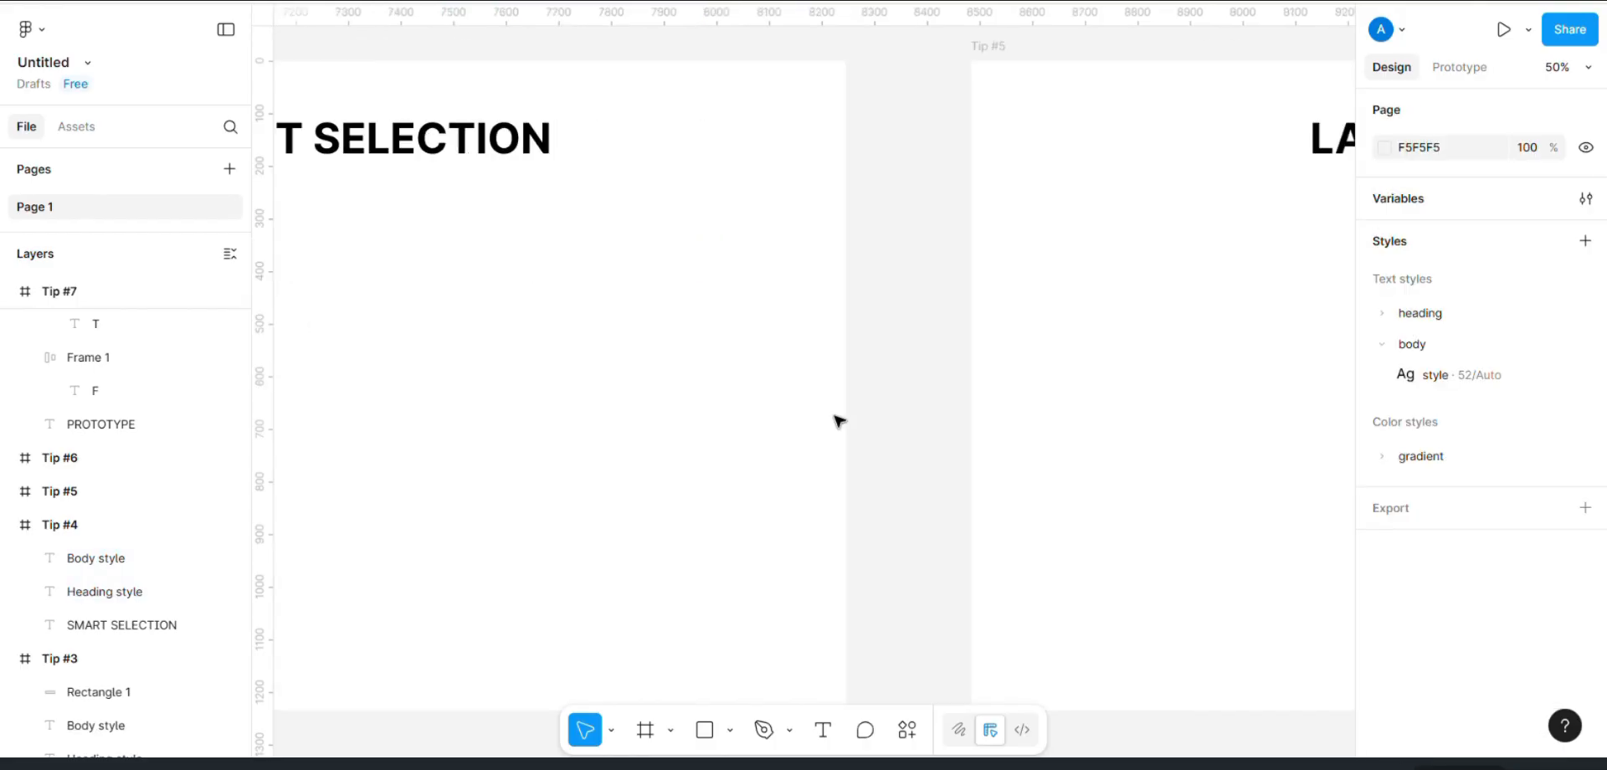
# Step: Add a columns layout guide to the Tip #5 frame with a count of 8 and the grey colour 949494
pyautogui.hscroll(8, 839, 421)
pyautogui.click(314, 46)
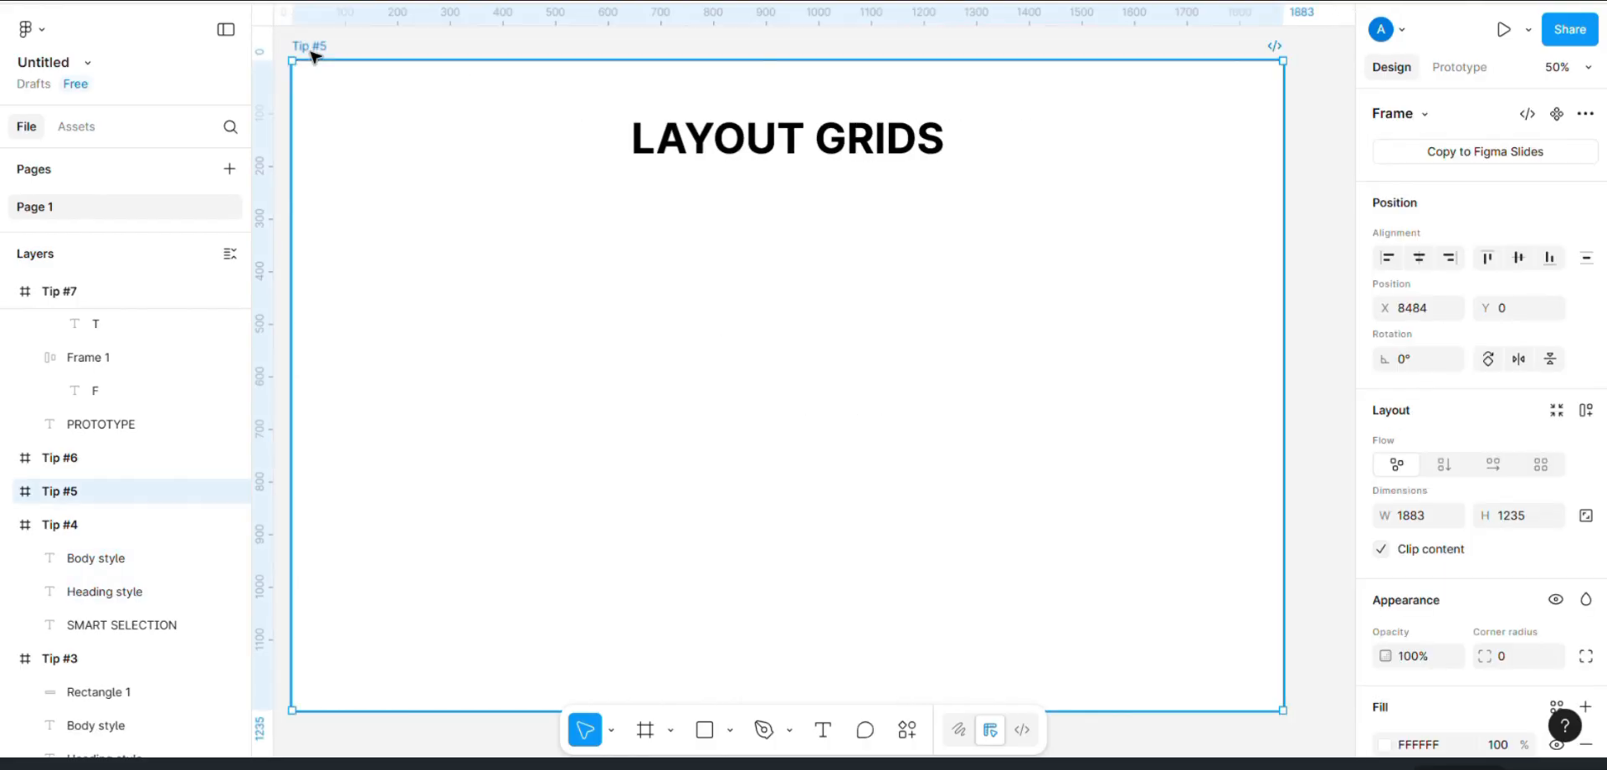
pyautogui.scroll(-2, 1544, 610)
pyautogui.scroll(-1, 1545, 610)
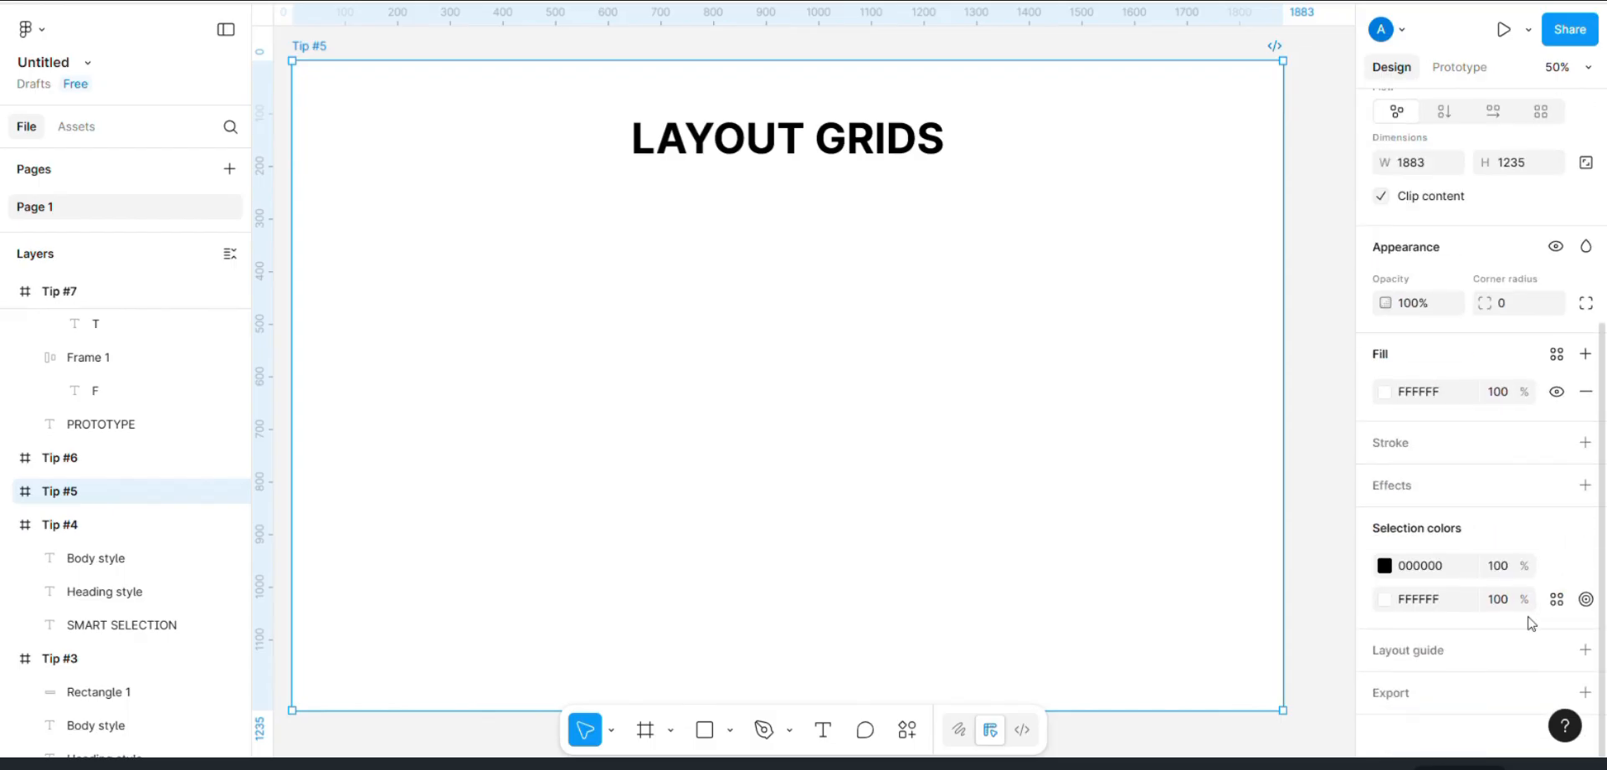
pyautogui.click(1585, 651)
pyautogui.click(1160, 646)
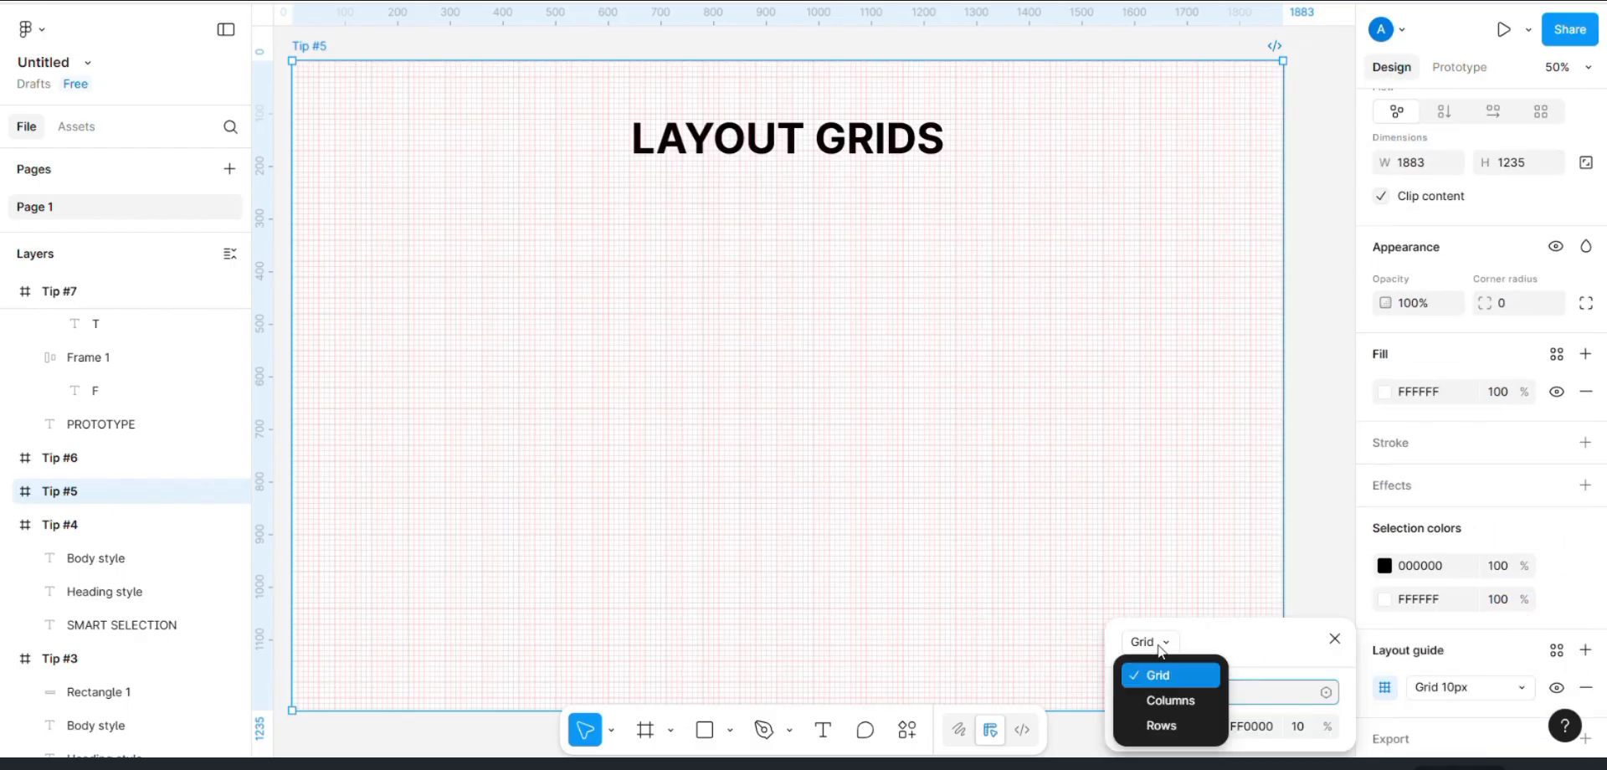
pyautogui.click(1170, 700)
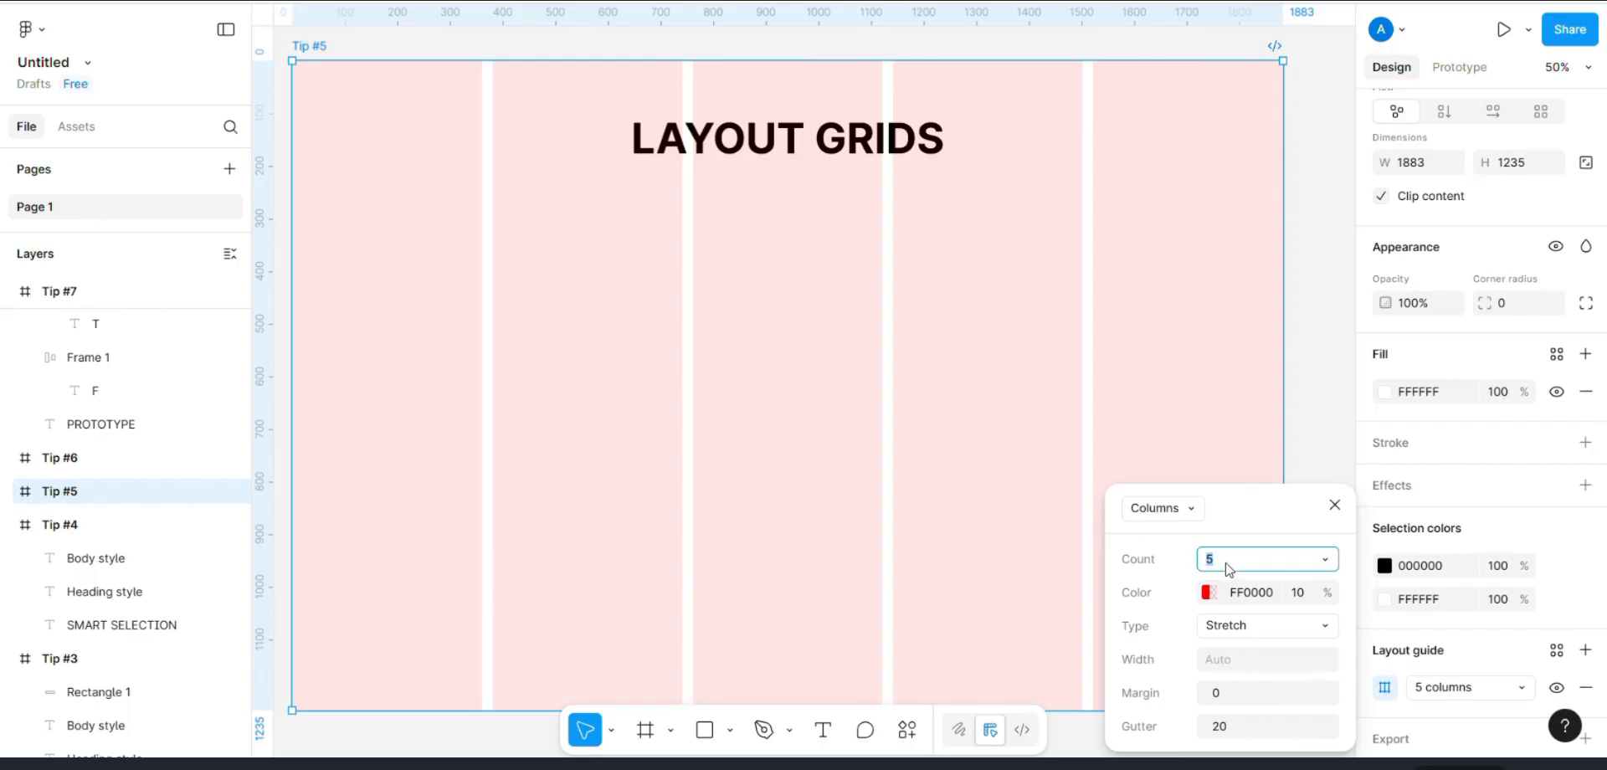
pyautogui.click(1209, 593)
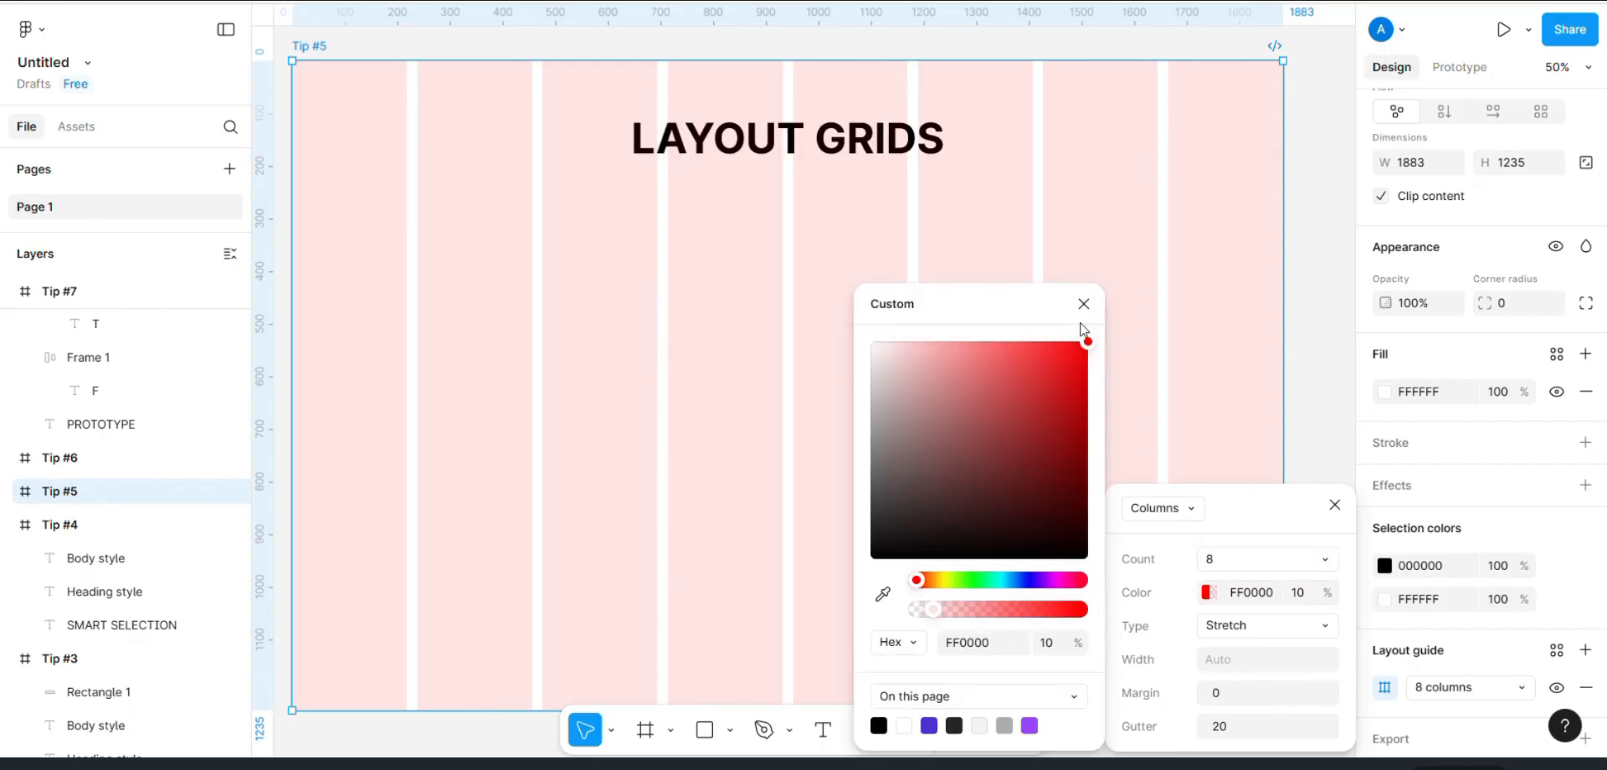
pyautogui.moveTo(1087, 343); pyautogui.dragTo(869, 433)
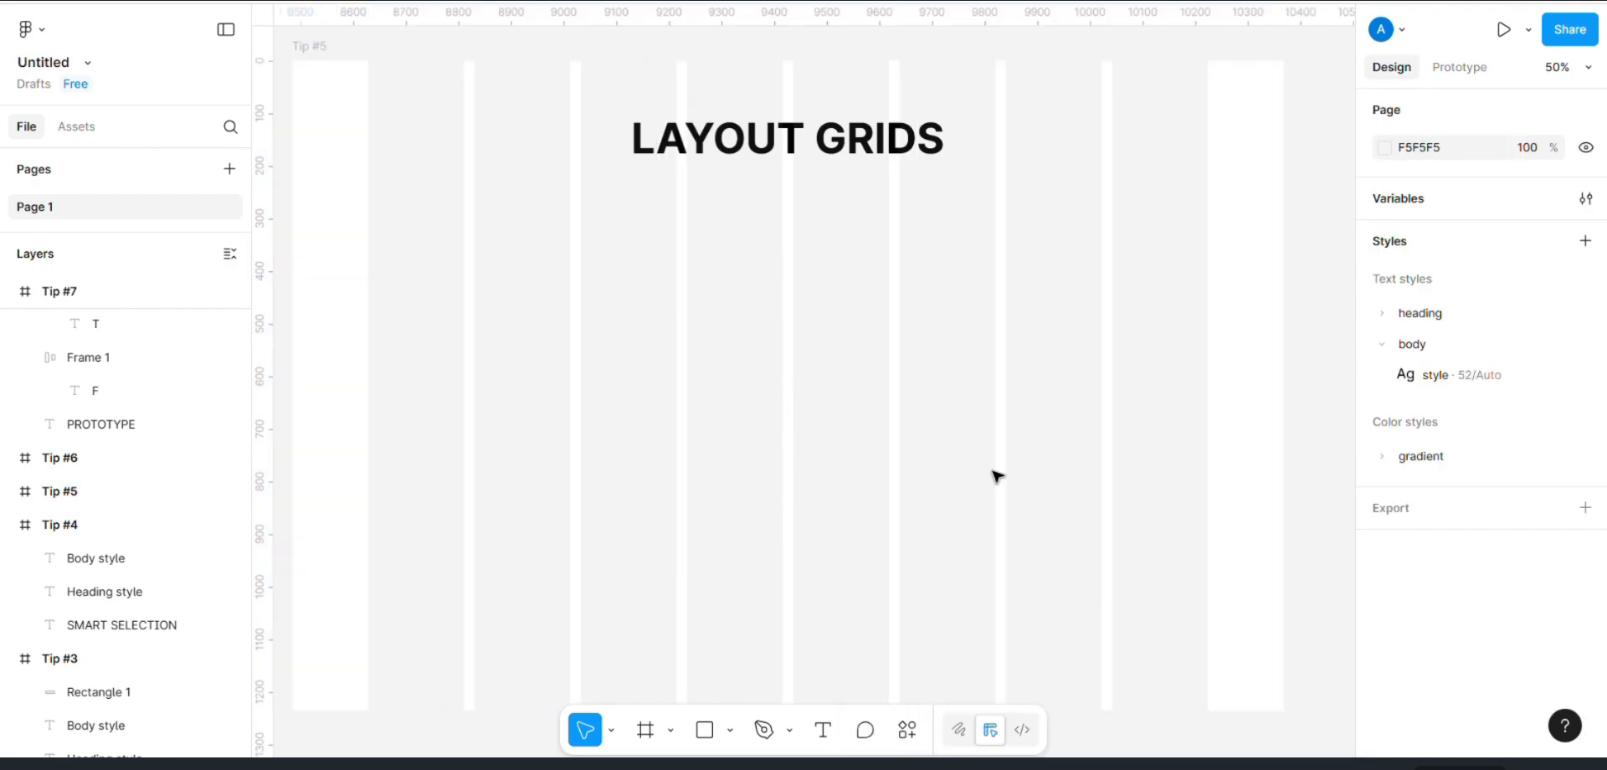
# Step: Look over the list of keyboard shortcuts in the Tip #6 frame
pyautogui.scroll(-5, 997, 475)
pyautogui.hscroll(6, 997, 476)
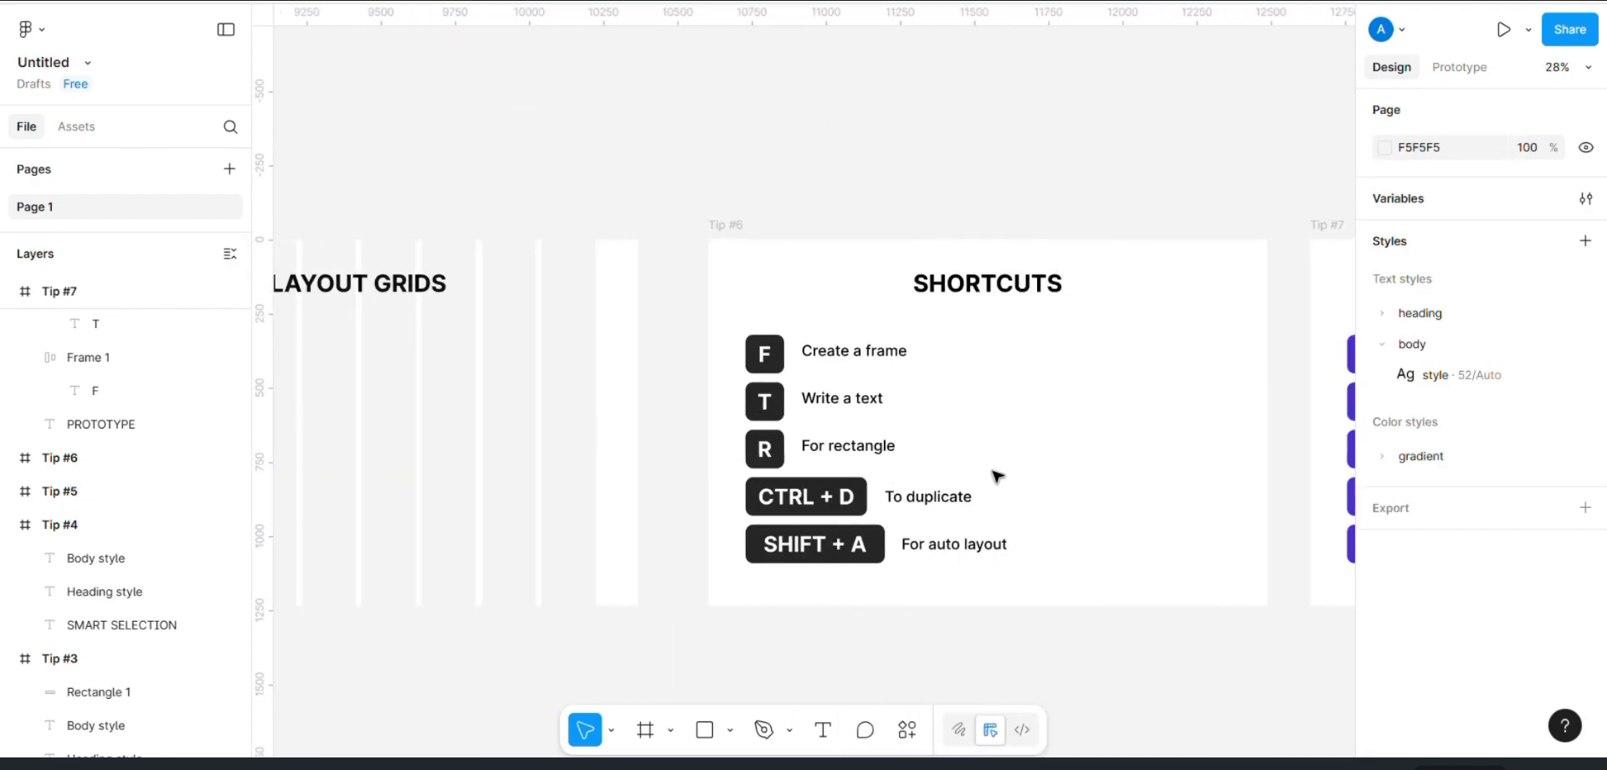
pyautogui.hscroll(1, 997, 476)
pyautogui.scroll(5, 997, 476)
pyautogui.scroll(-1, 997, 476)
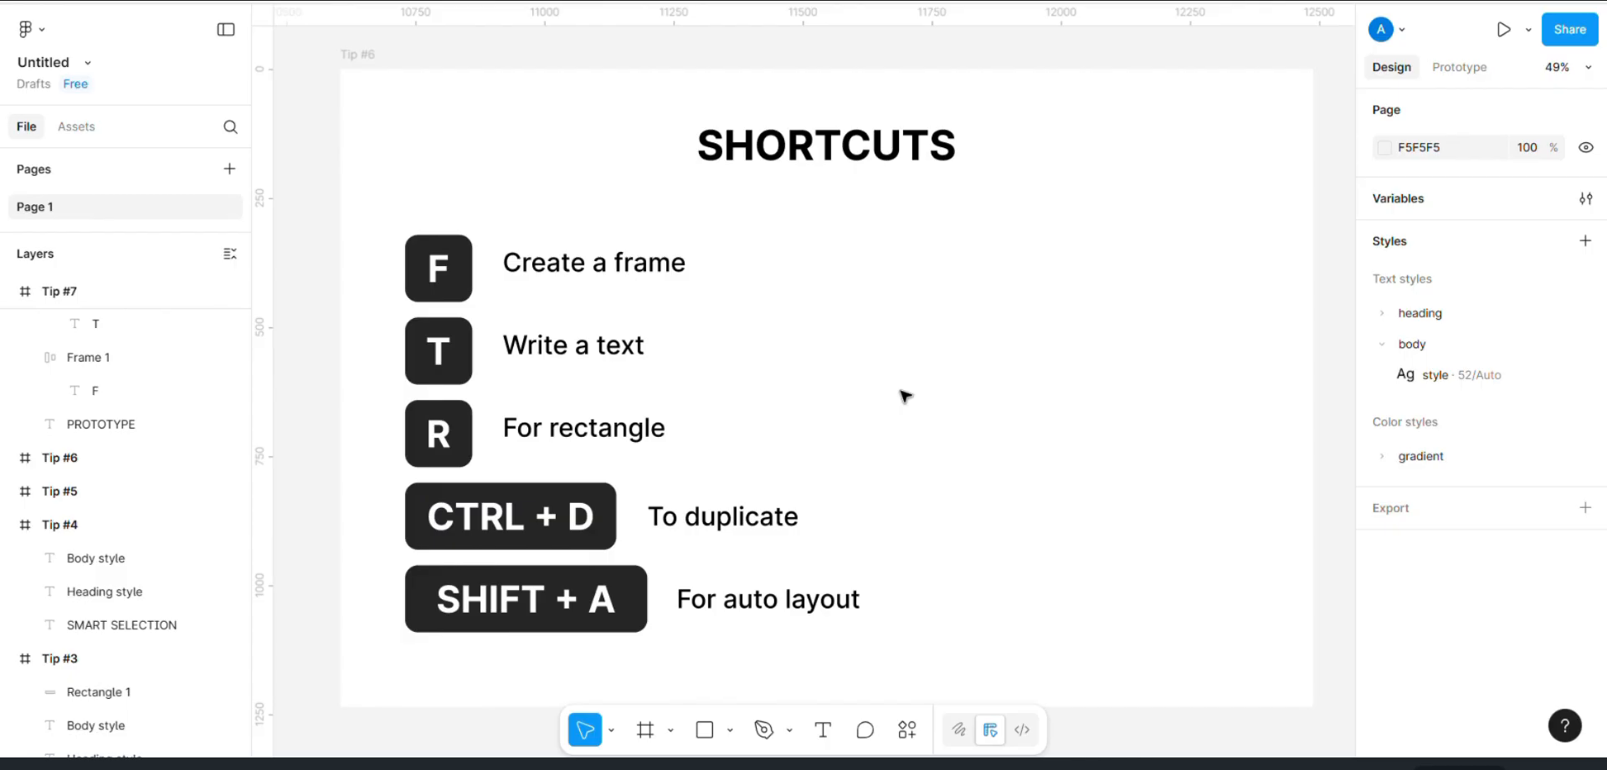
pyautogui.hscroll(1, 905, 395)
pyautogui.press('n')
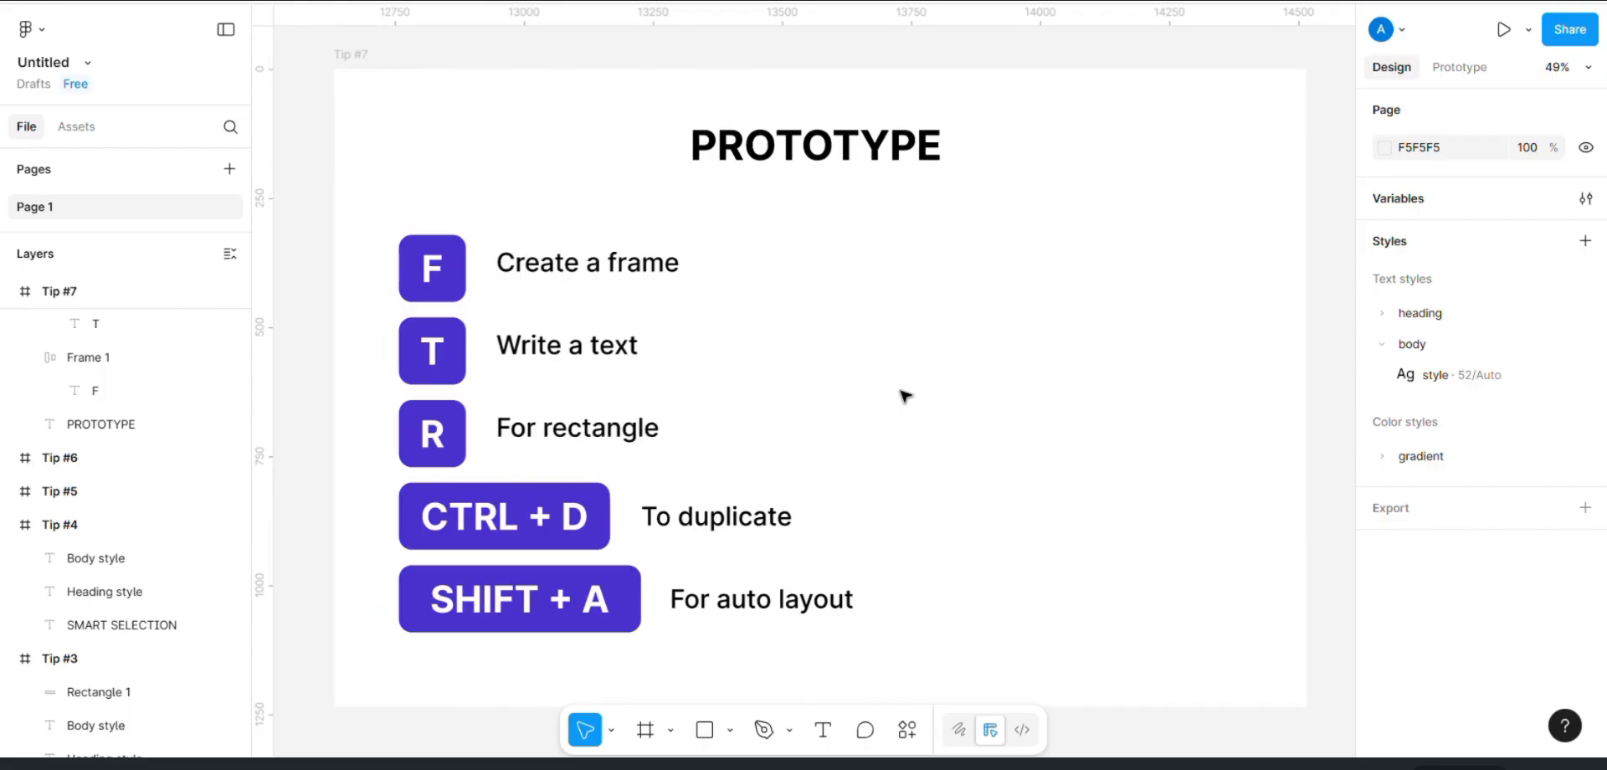
# Step: Switch from design to prototyping mode with the Tip #6 and Tip #7 frames in view
pyautogui.scroll(-2, 905, 395)
pyautogui.click(1457, 68)
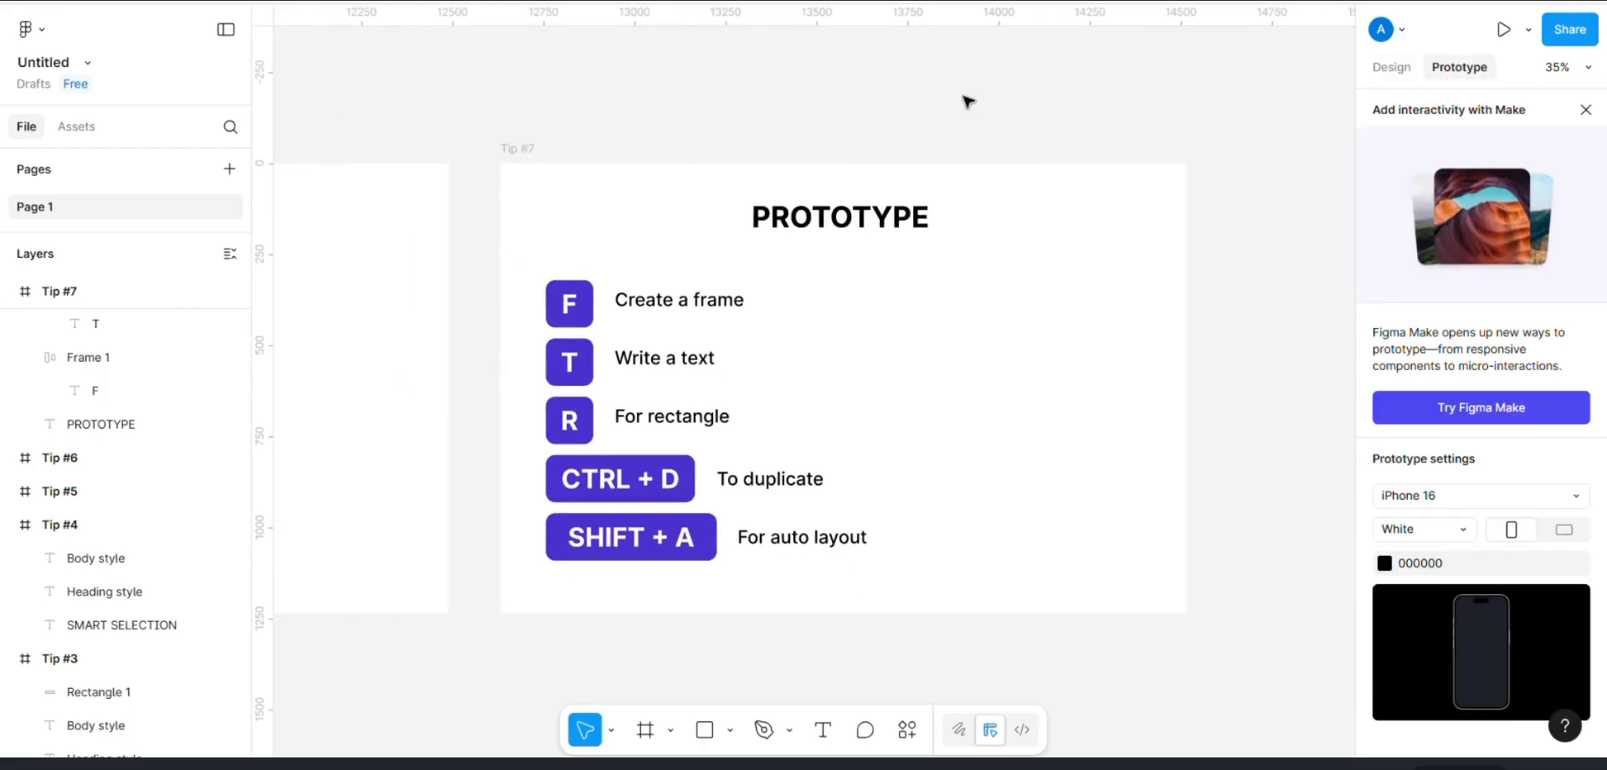
pyautogui.click(567, 310)
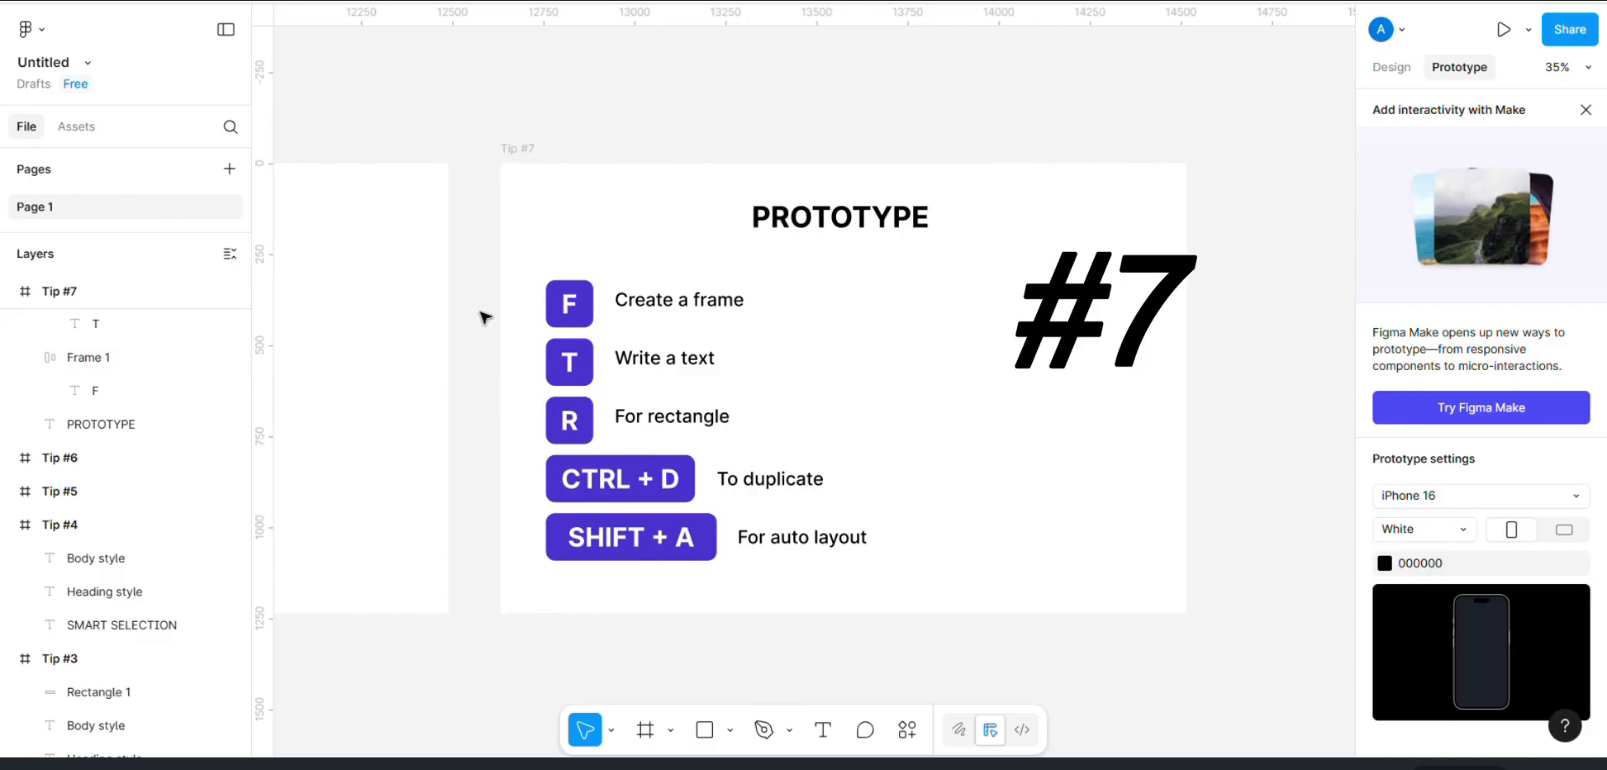
pyautogui.hscroll(-4, 481, 315)
pyautogui.scroll(-4, 481, 315)
pyautogui.hscroll(-1, 482, 315)
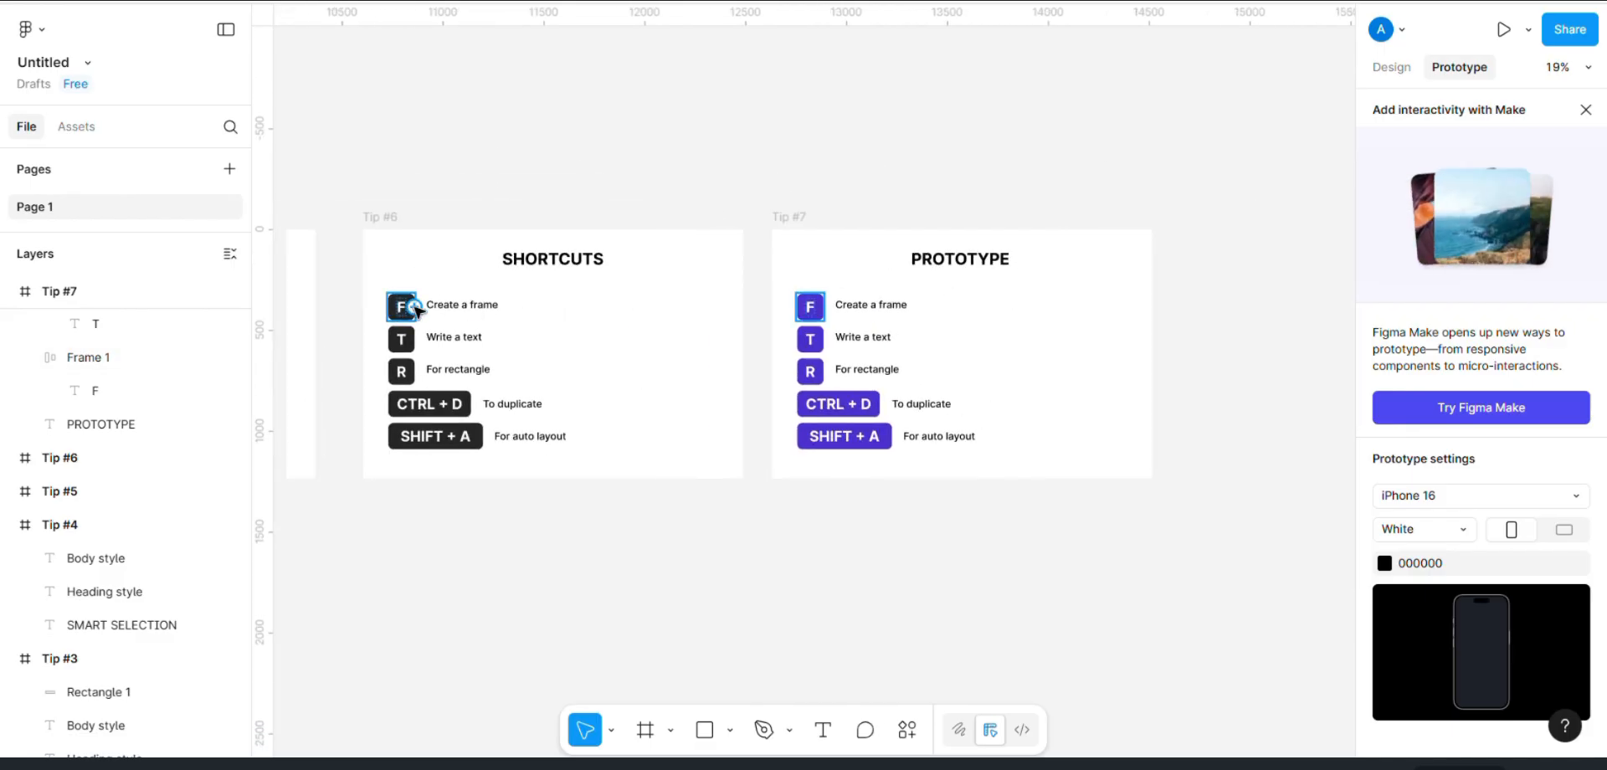
pyautogui.moveTo(392, 308); pyautogui.dragTo(491, 309)
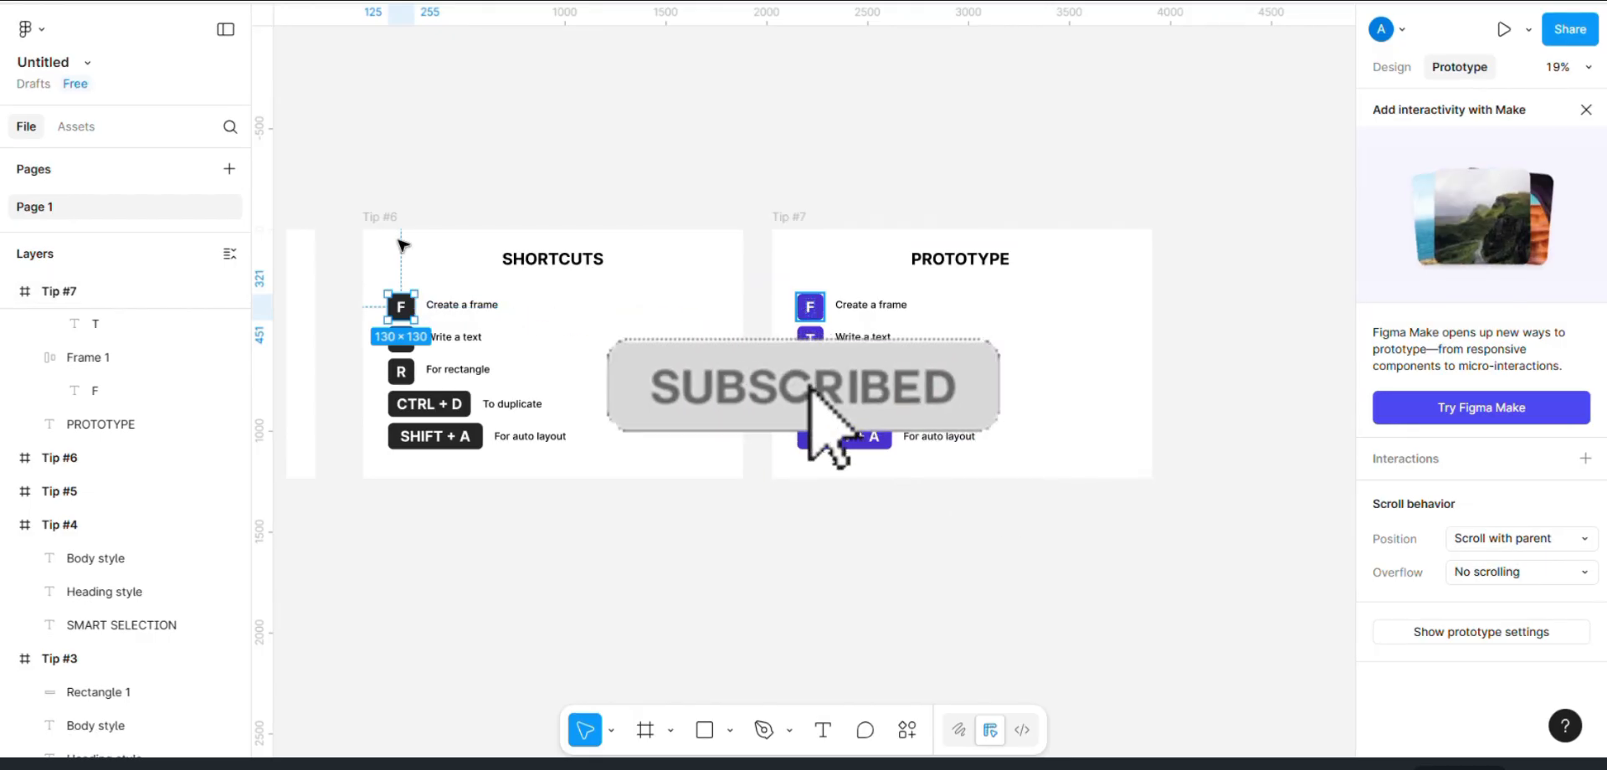
pyautogui.click(380, 219)
pyautogui.click(770, 142)
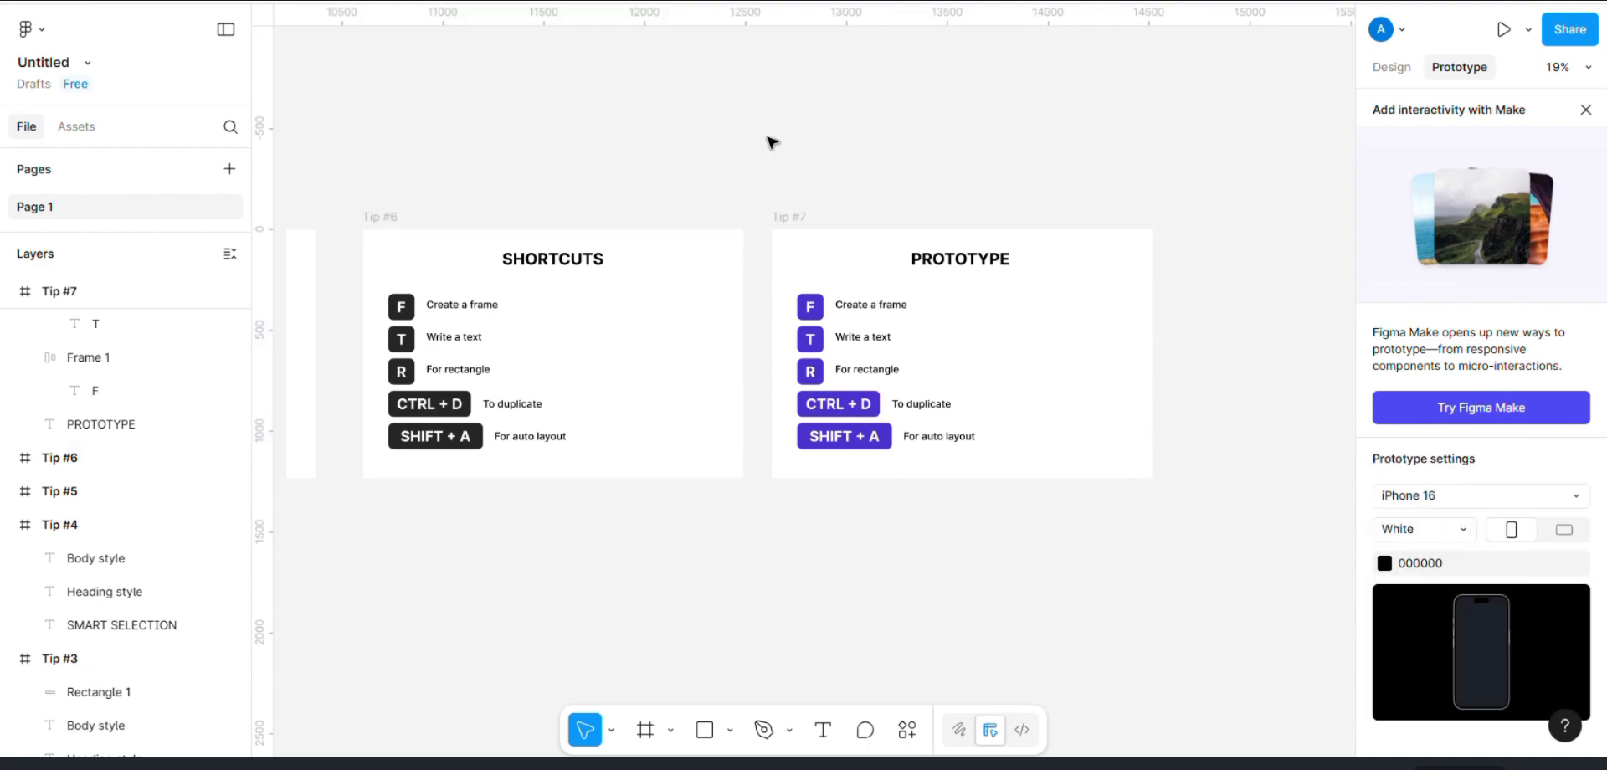
# Step: Connect the Tip #6 frame to Tip #7 with an On tap, Navigate to interaction using Smart animate
pyautogui.hscroll(2, 871, 219)
pyautogui.click(529, 139)
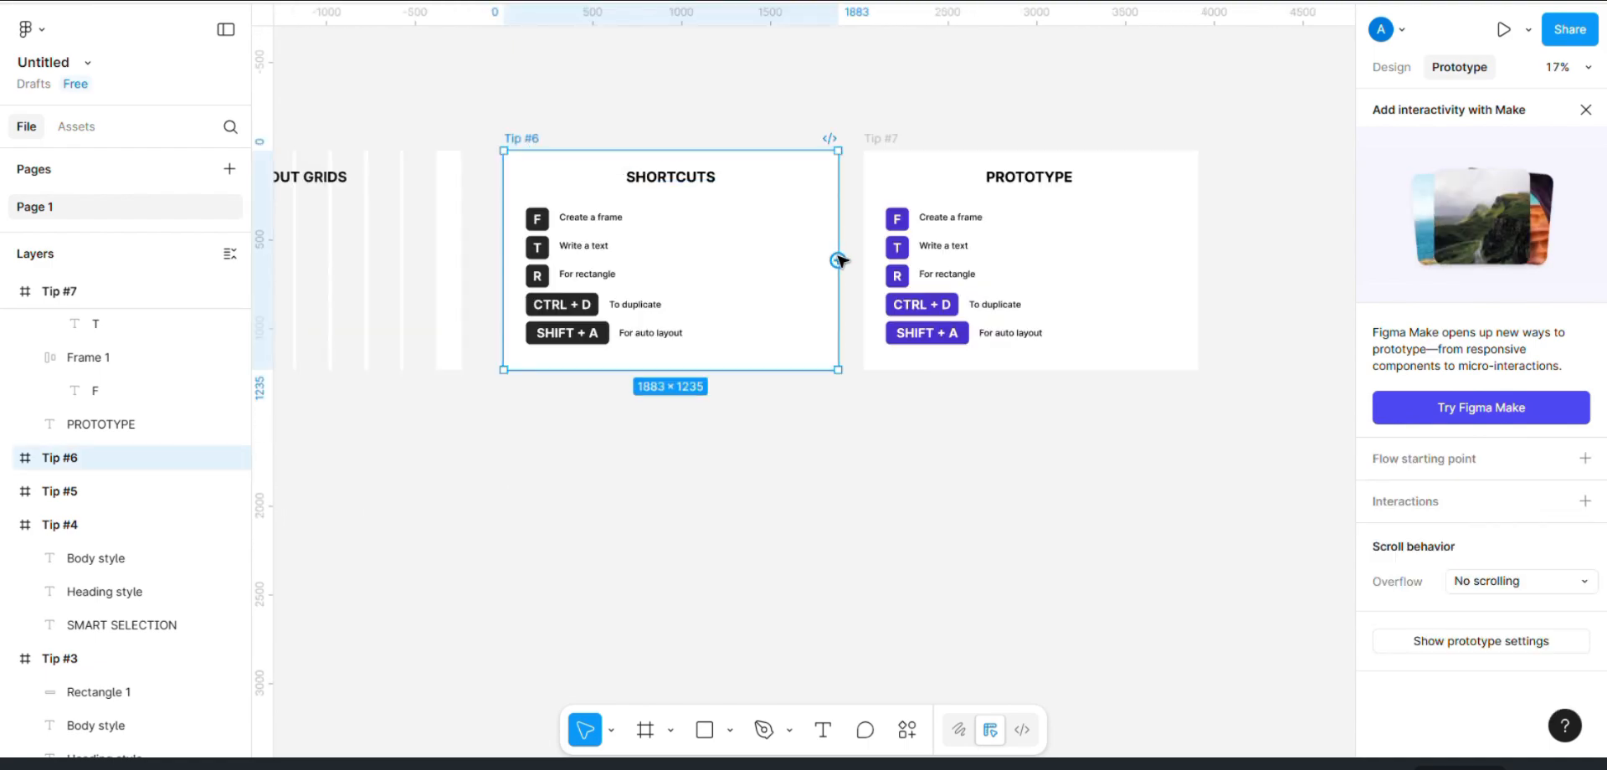
pyautogui.moveTo(837, 260); pyautogui.dragTo(919, 275)
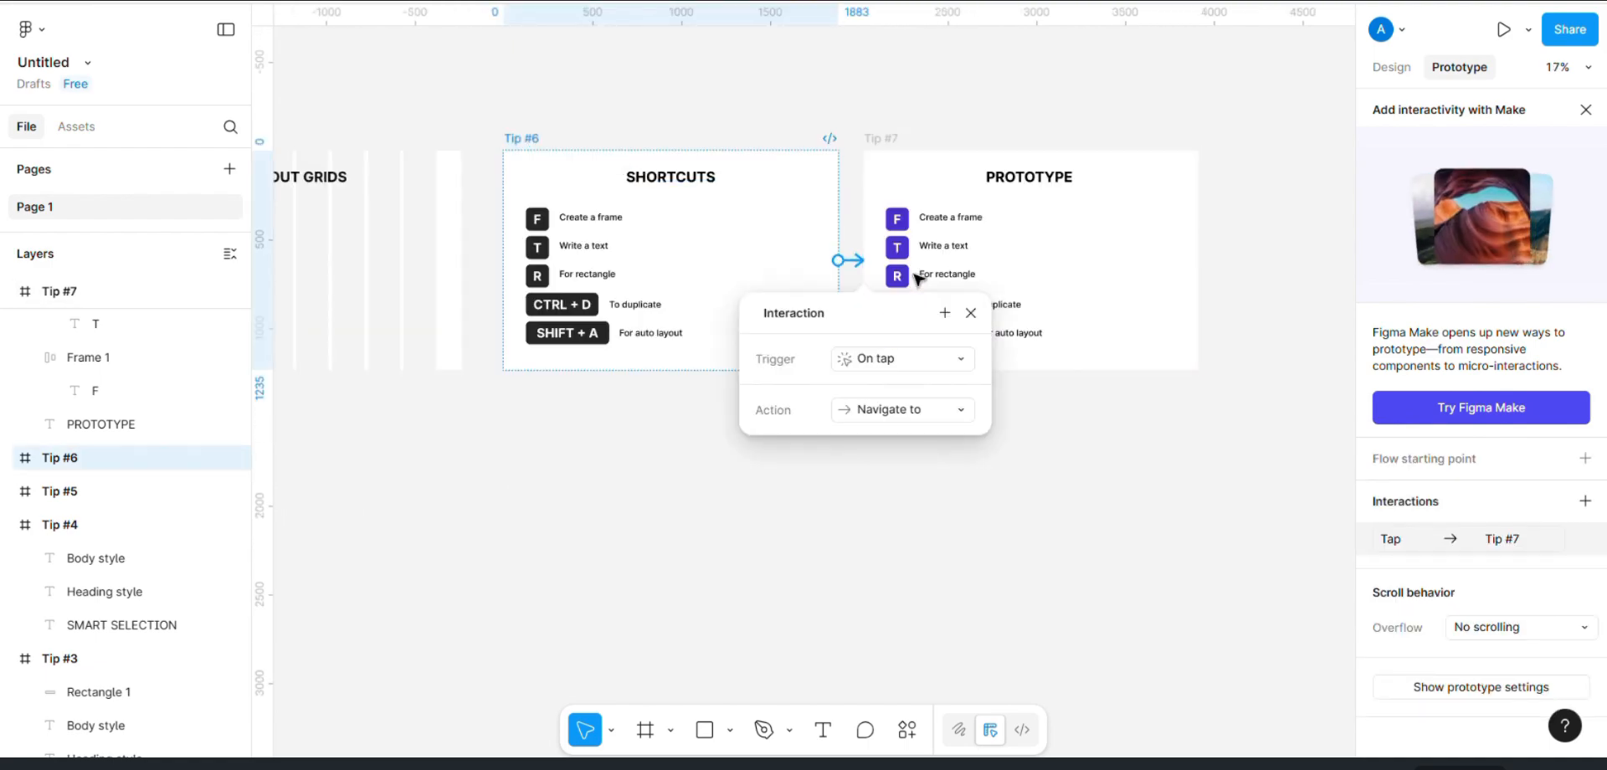
pyautogui.click(865, 360)
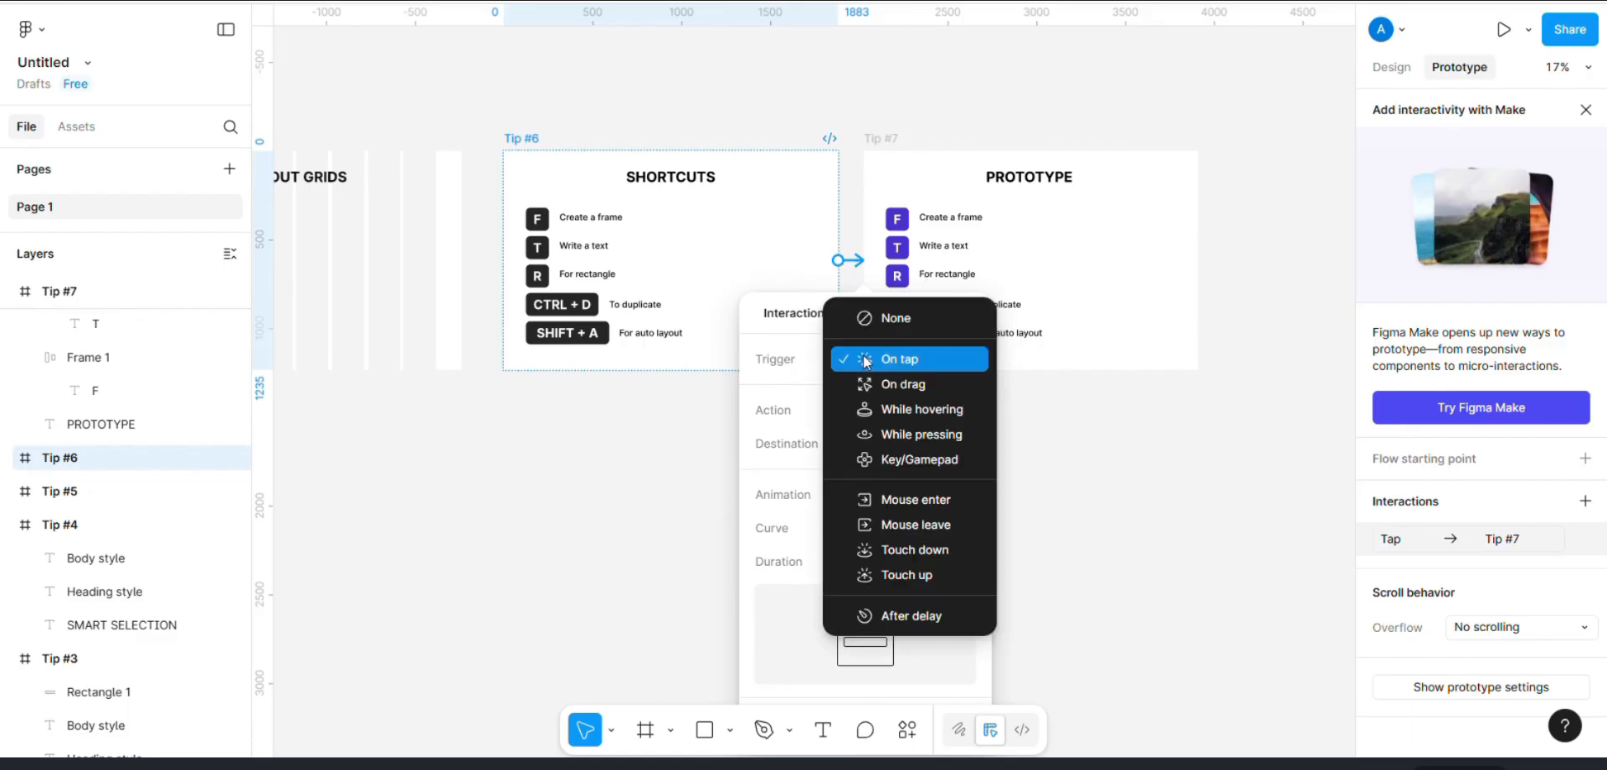
pyautogui.click(866, 359)
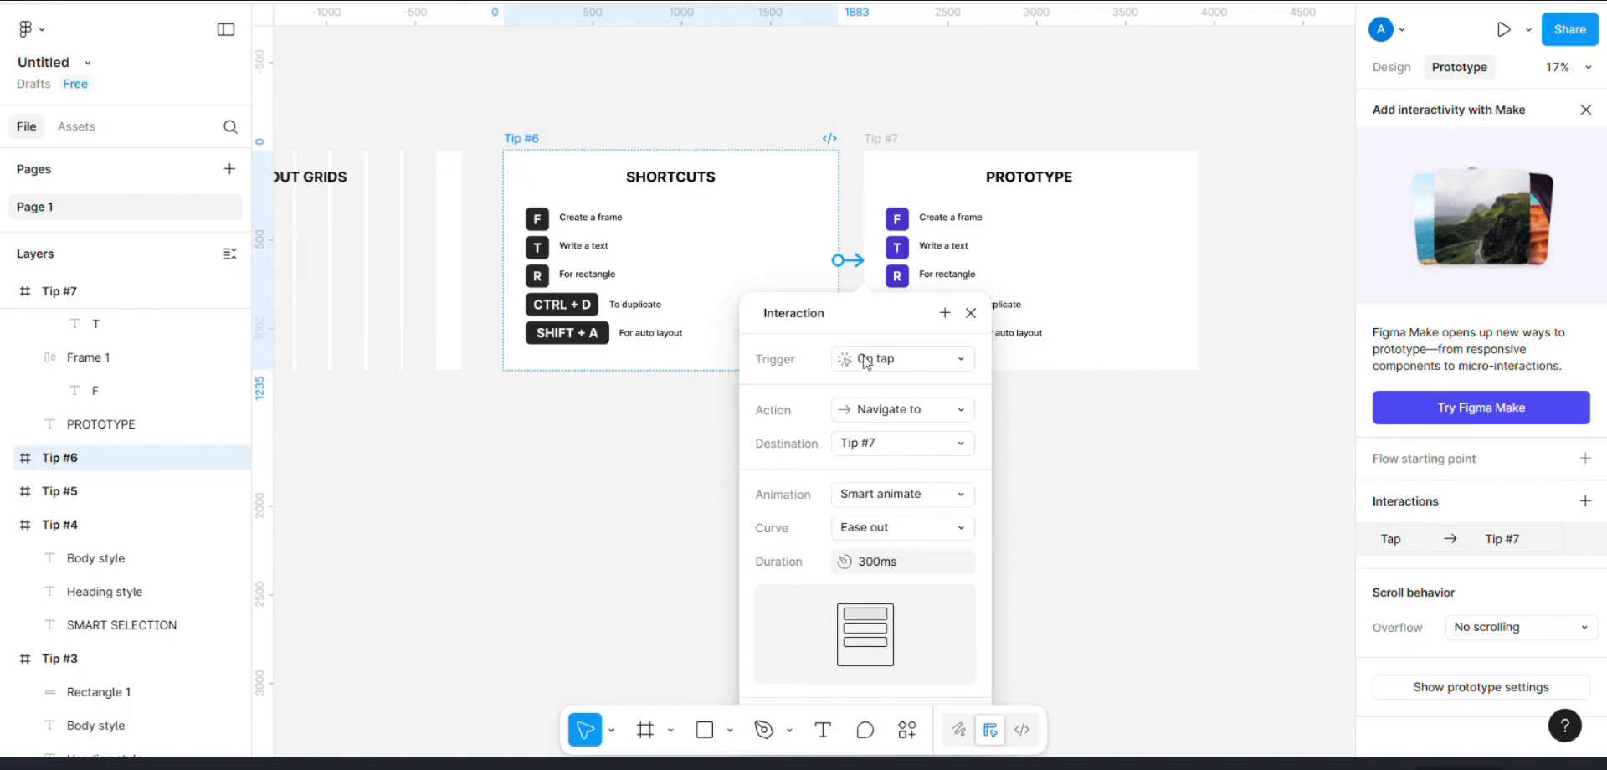
# Step: Add a prototype connection from the Tip #7 frame back to Tip #6
pyautogui.click(871, 203)
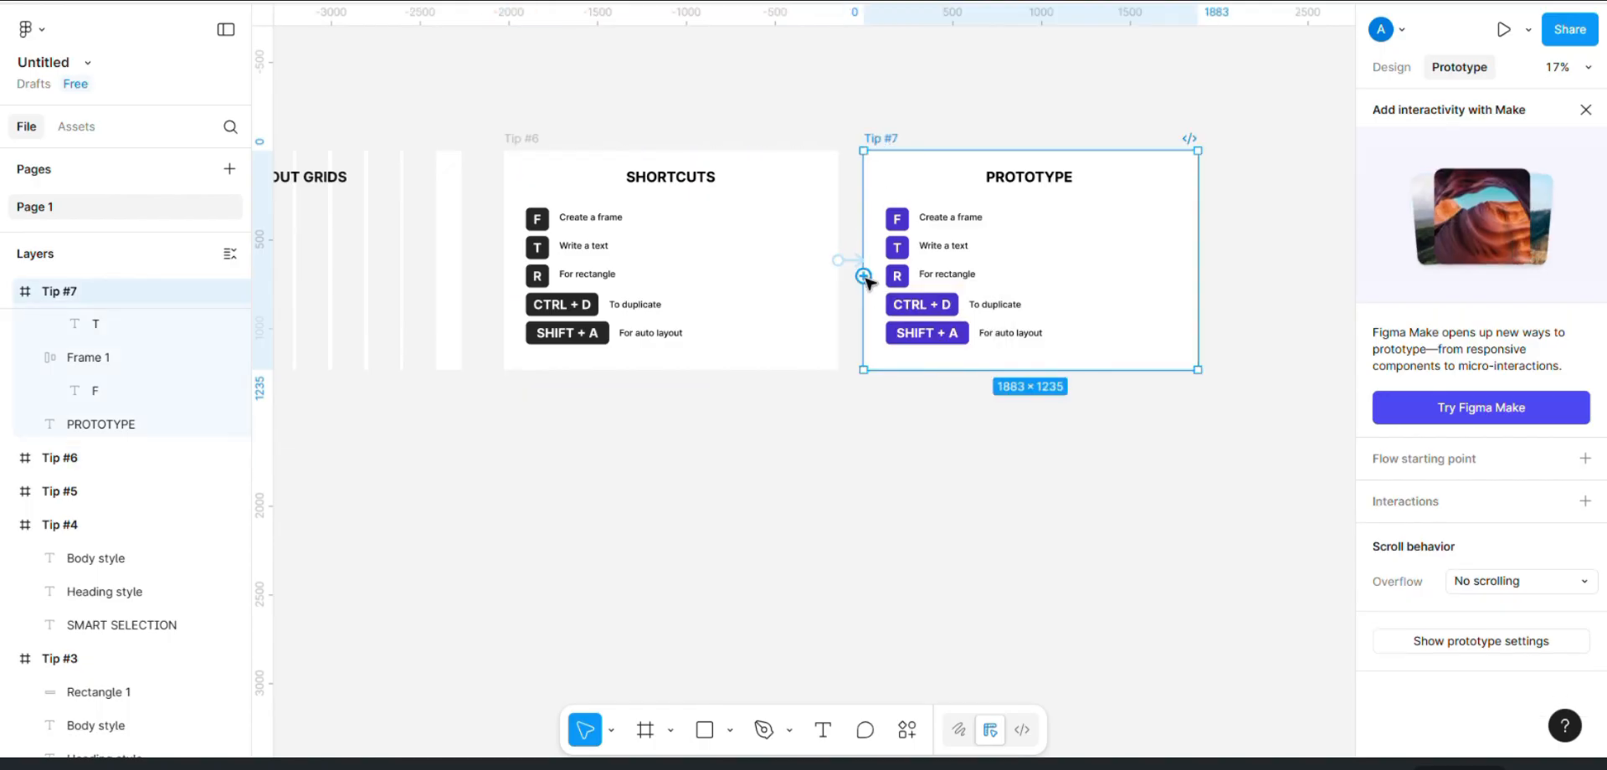
pyautogui.moveTo(863, 262); pyautogui.dragTo(774, 295)
pyautogui.click(944, 313)
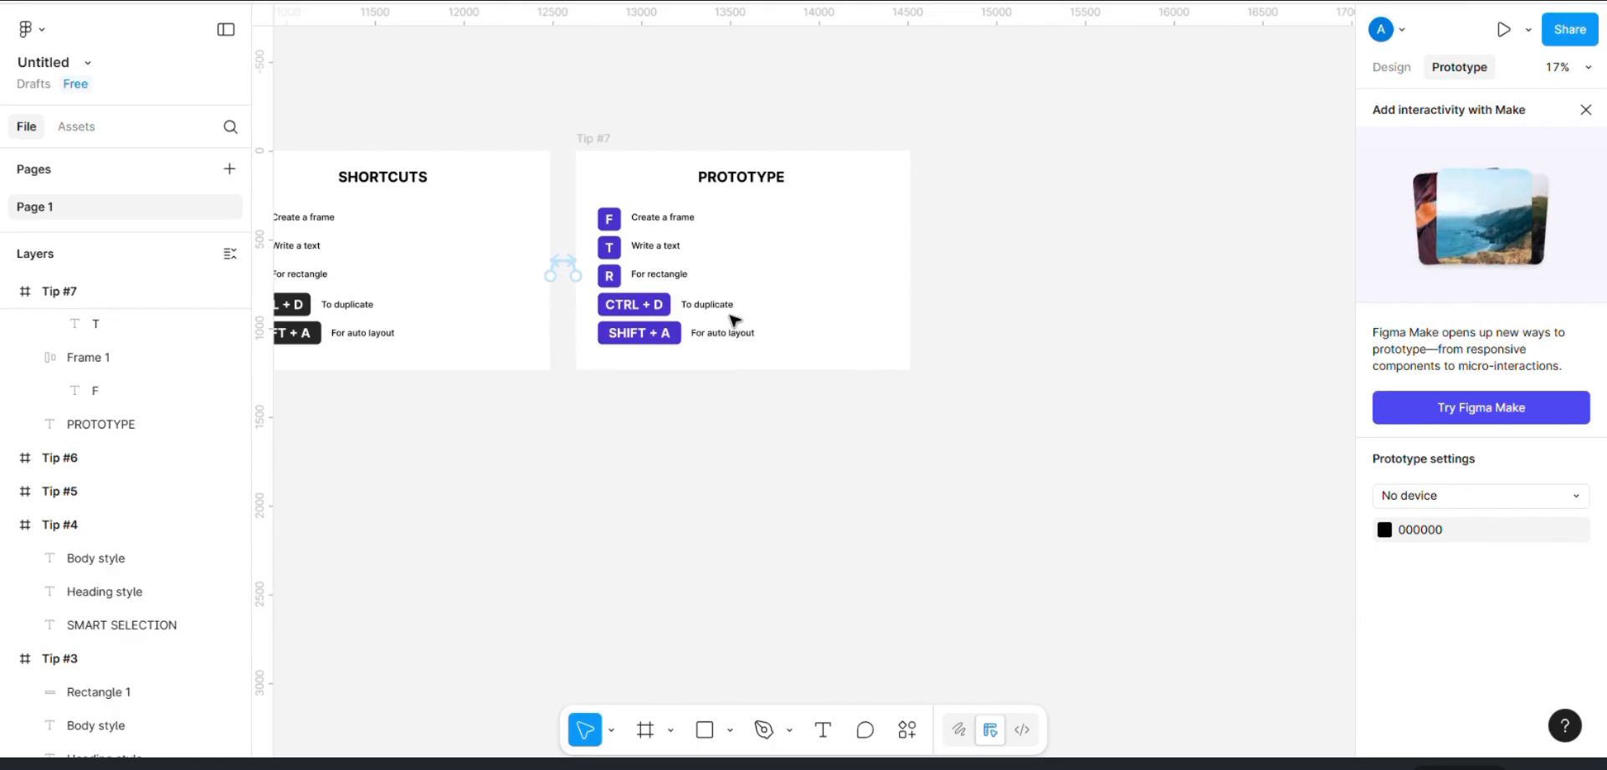
# Step: Return to the file browser and look through the Community page's UI kits, FigJam templates and plugins
pyautogui.click(27, 30)
pyautogui.click(52, 73)
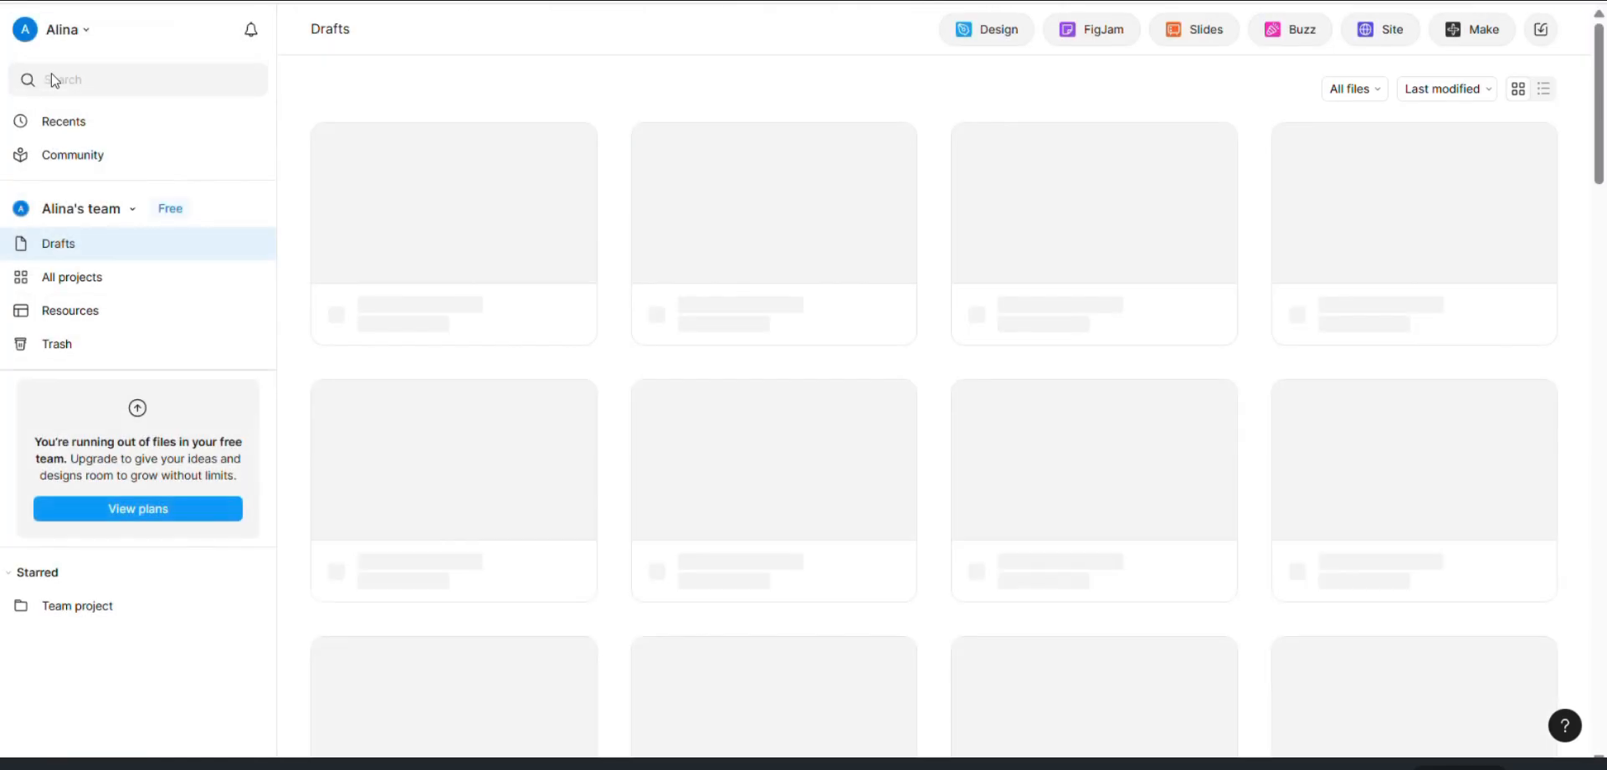
pyautogui.click(59, 157)
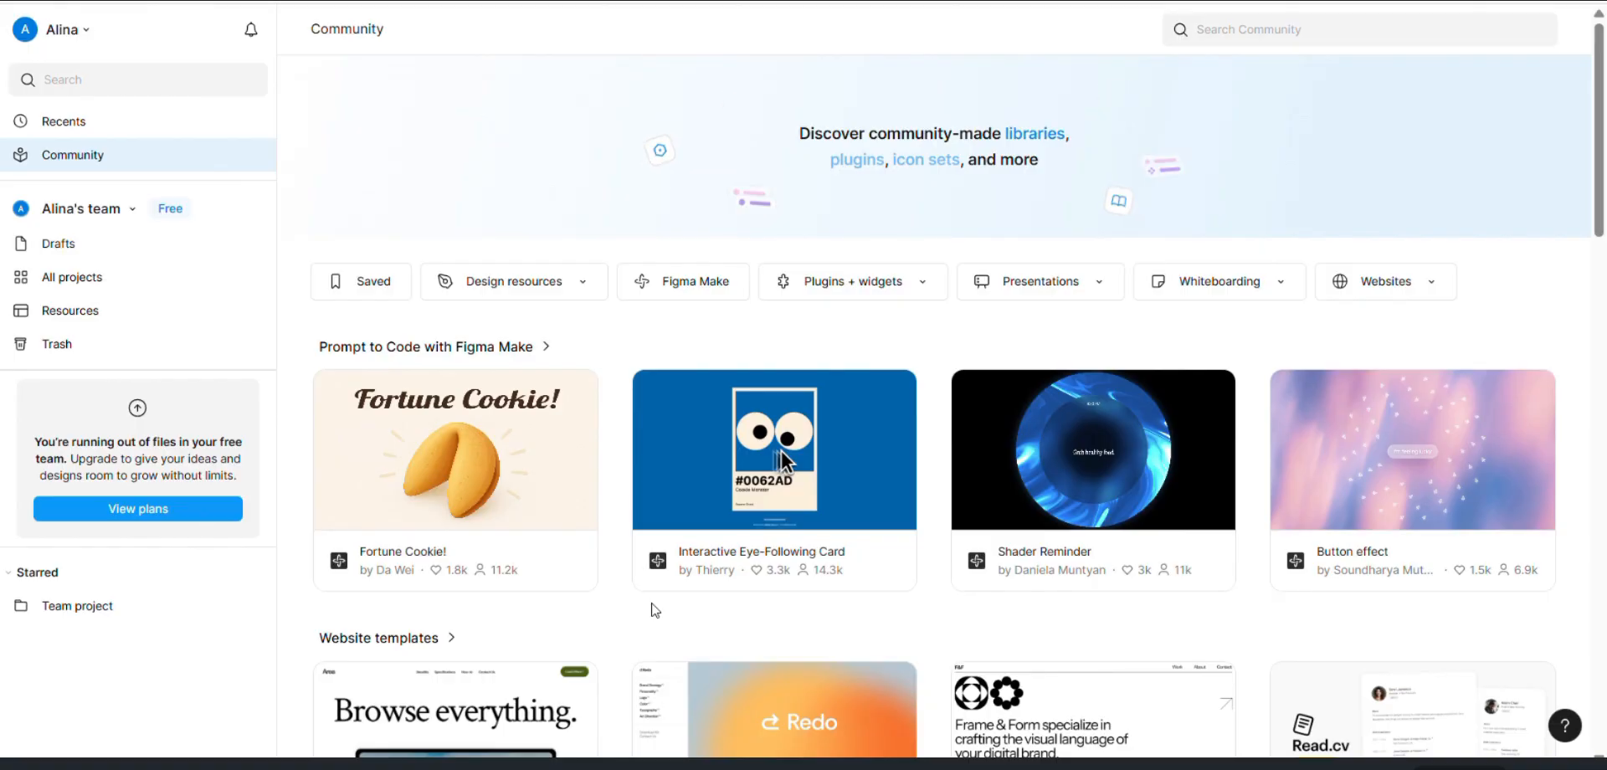
pyautogui.scroll(-17, 654, 608)
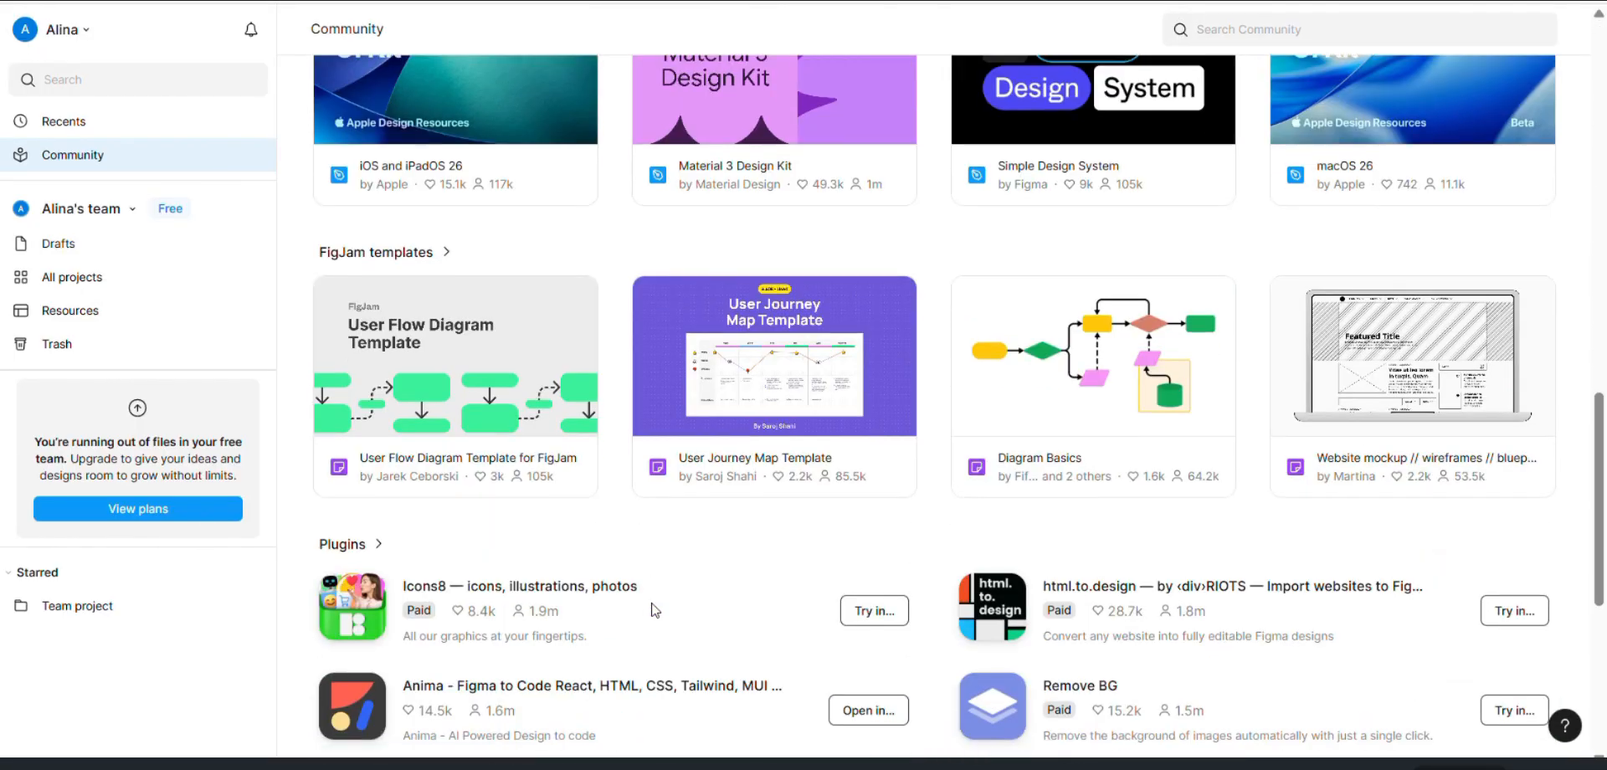
pyautogui.scroll(-6, 654, 609)
pyautogui.scroll(20, 654, 609)
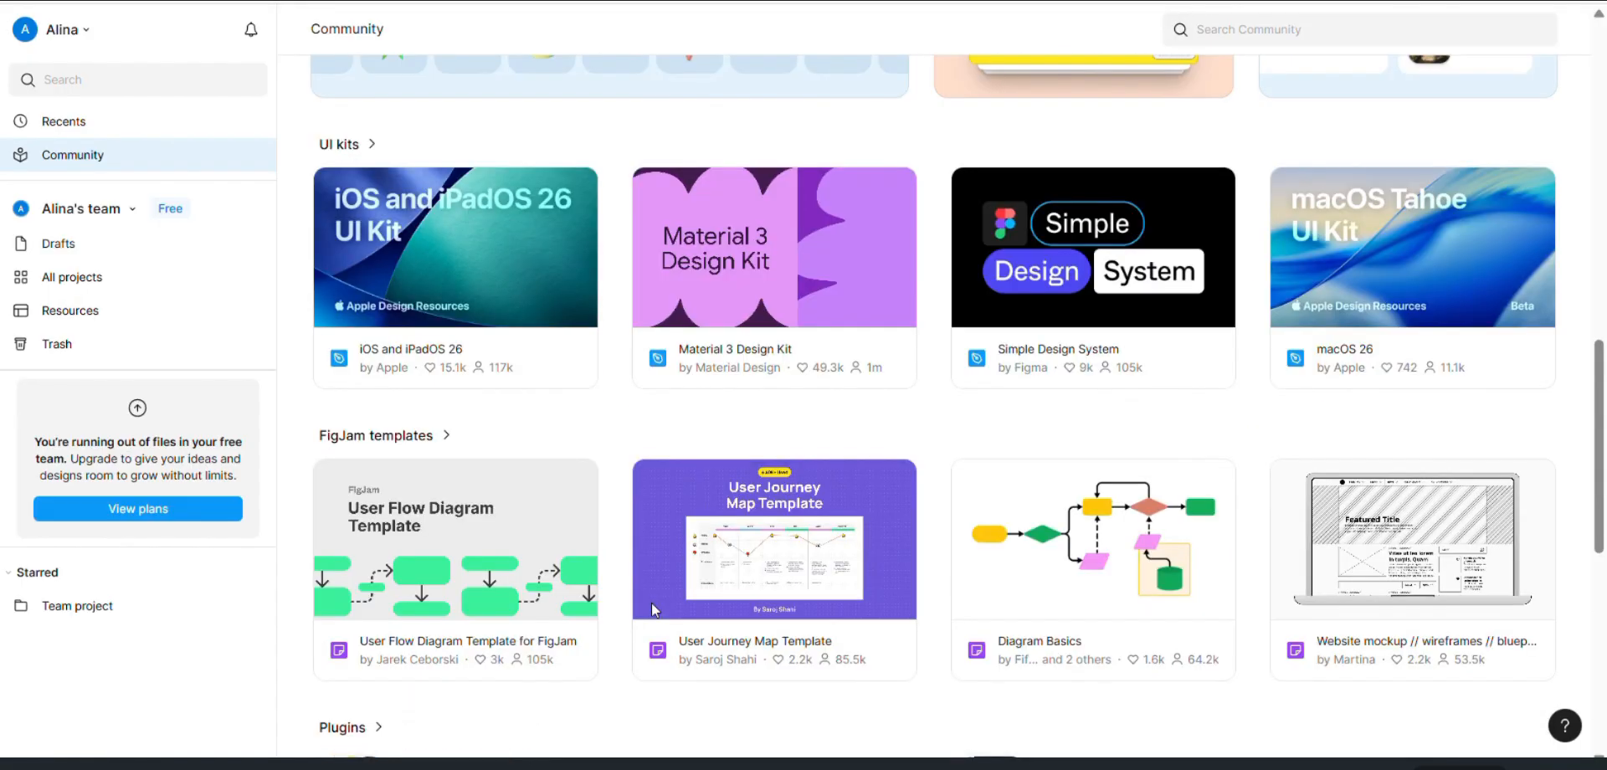